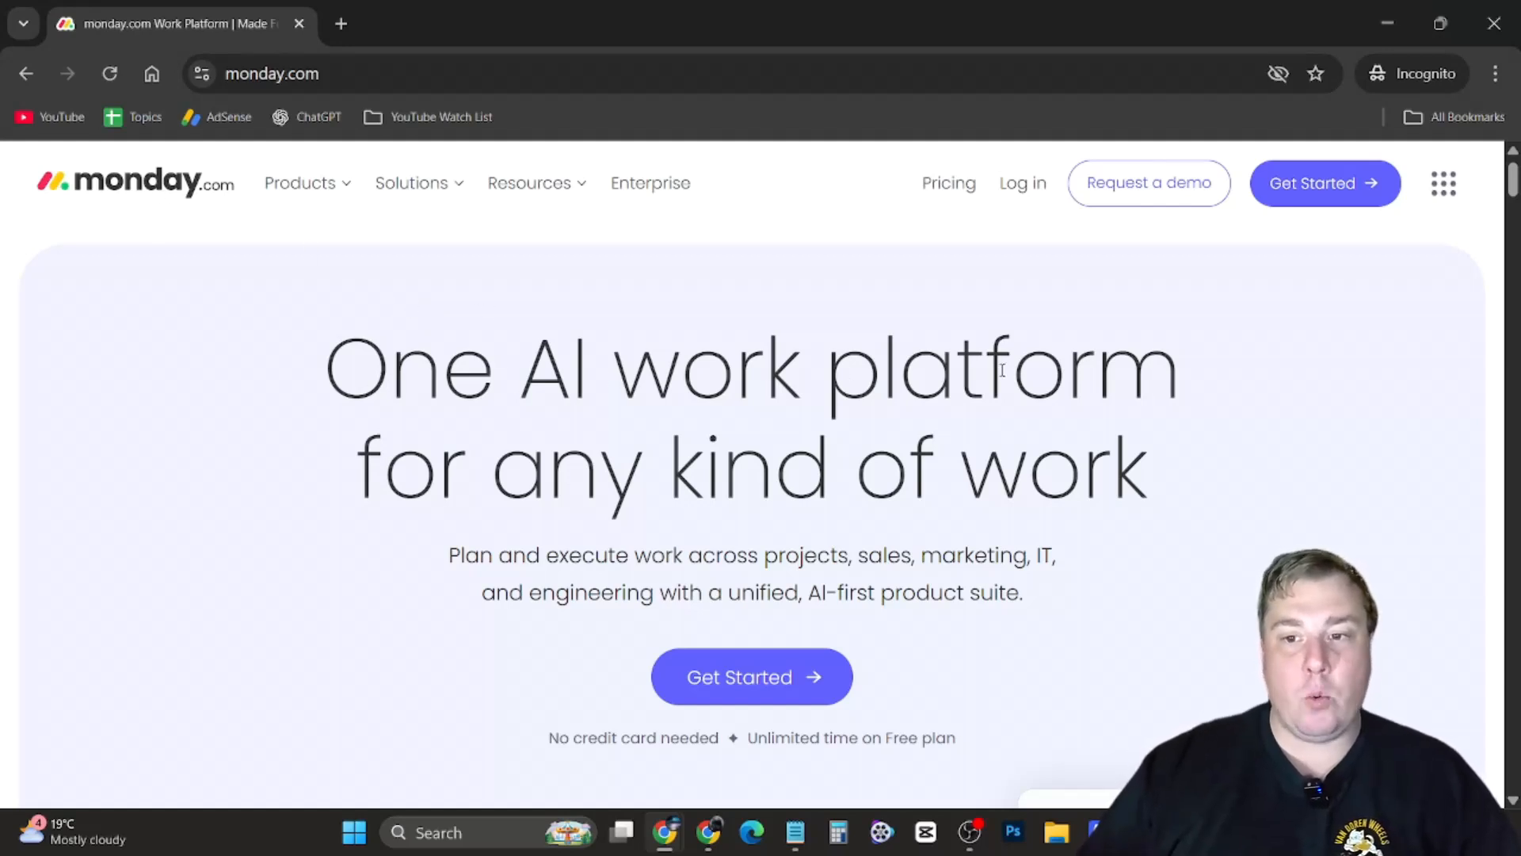
Browse the monday.com homepage, then open the pricing page and review the available plans
{"action": "scroll", "coordinate": [750, 469], "scroll_direction": "down", "scroll_amount": 1}
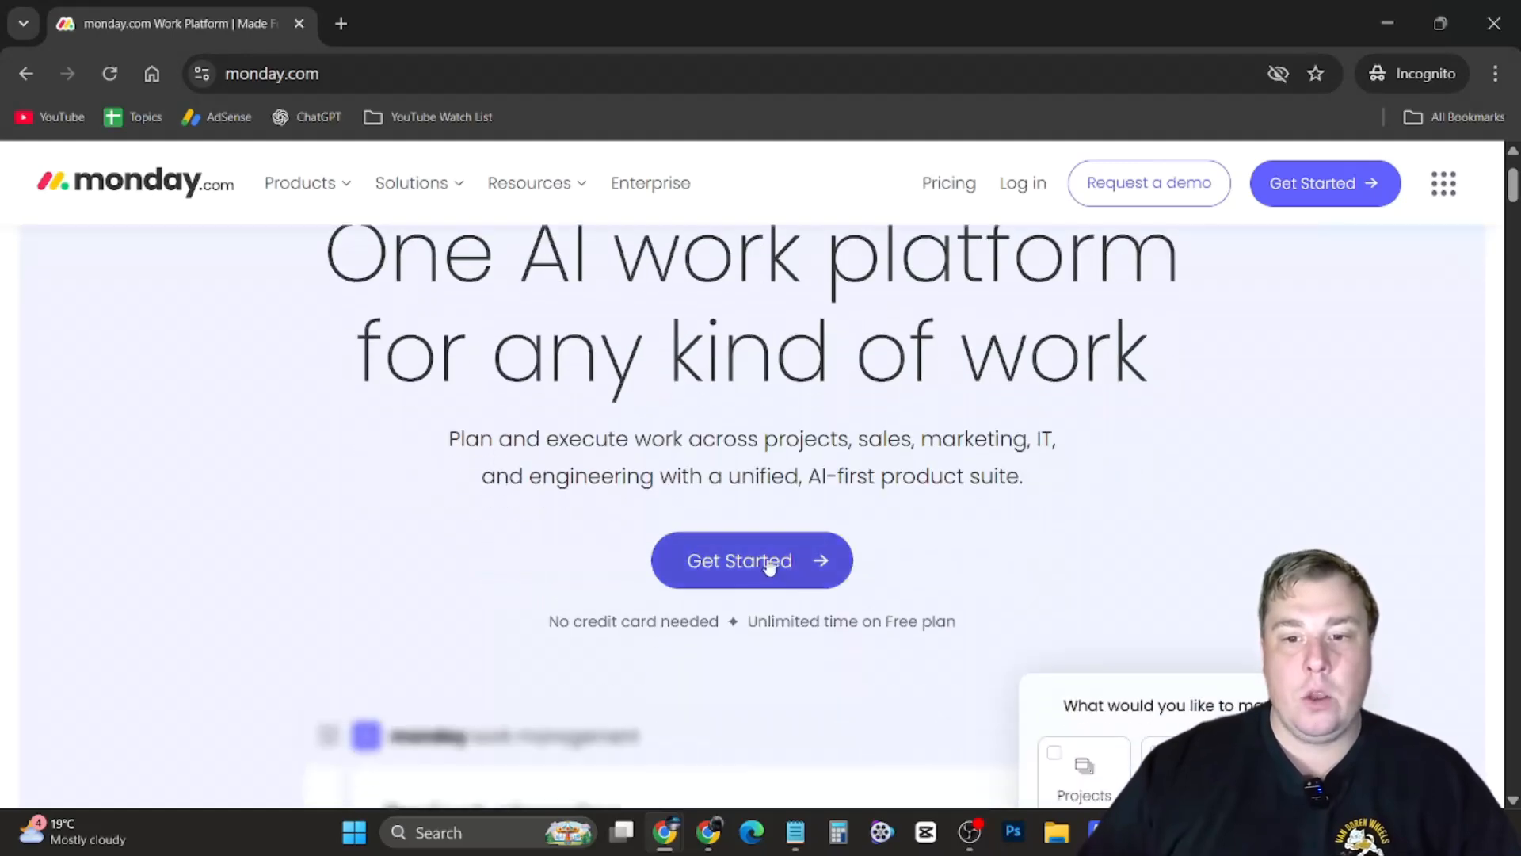
{"action": "left_click_drag", "start_coordinate": [544, 626], "coordinate": [959, 622]}
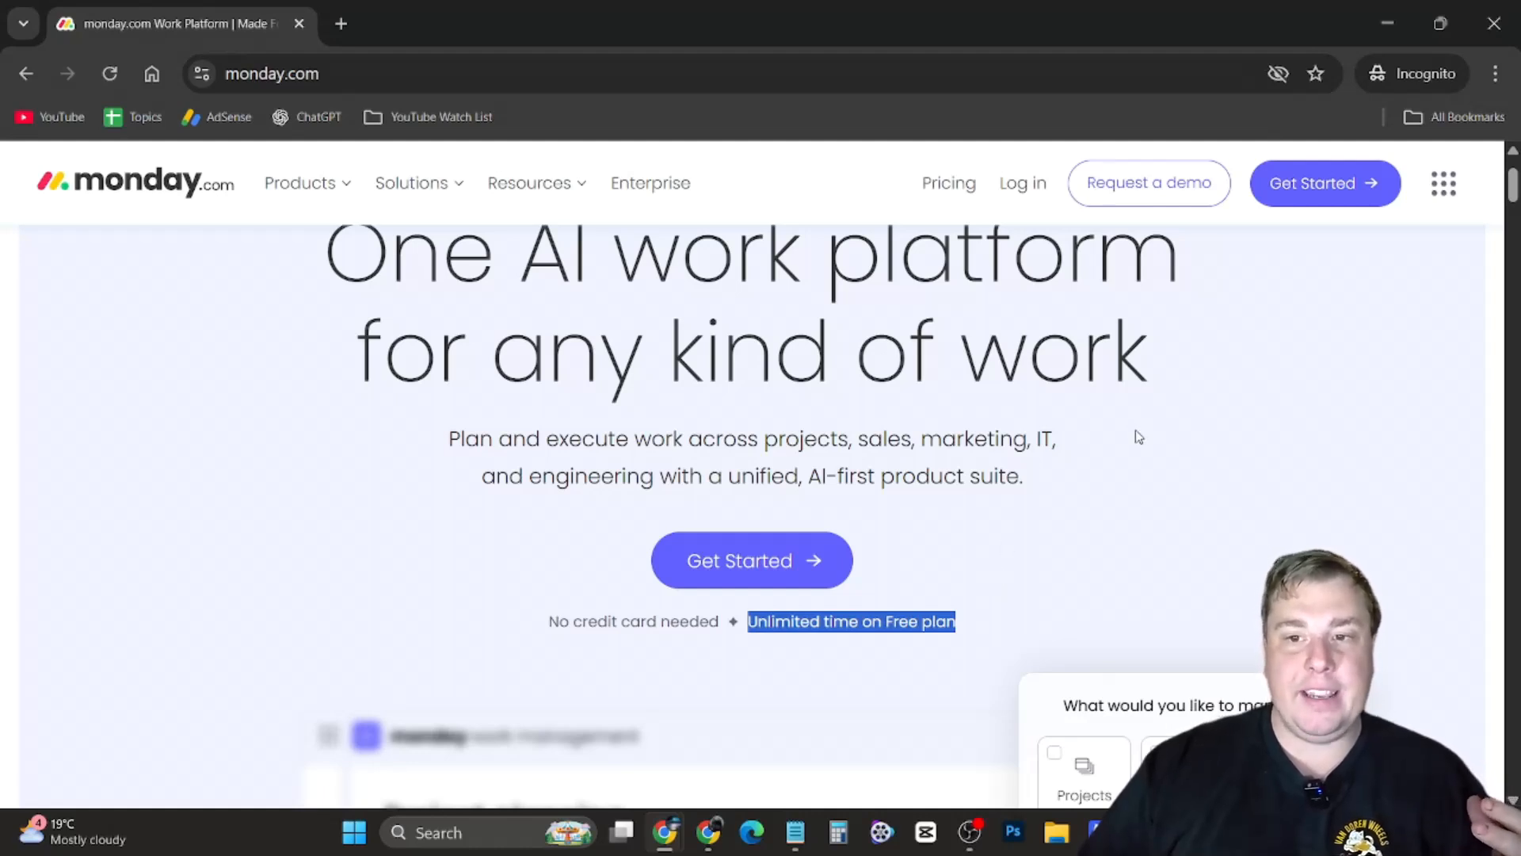
{"action": "left_click", "coordinate": [945, 189]}
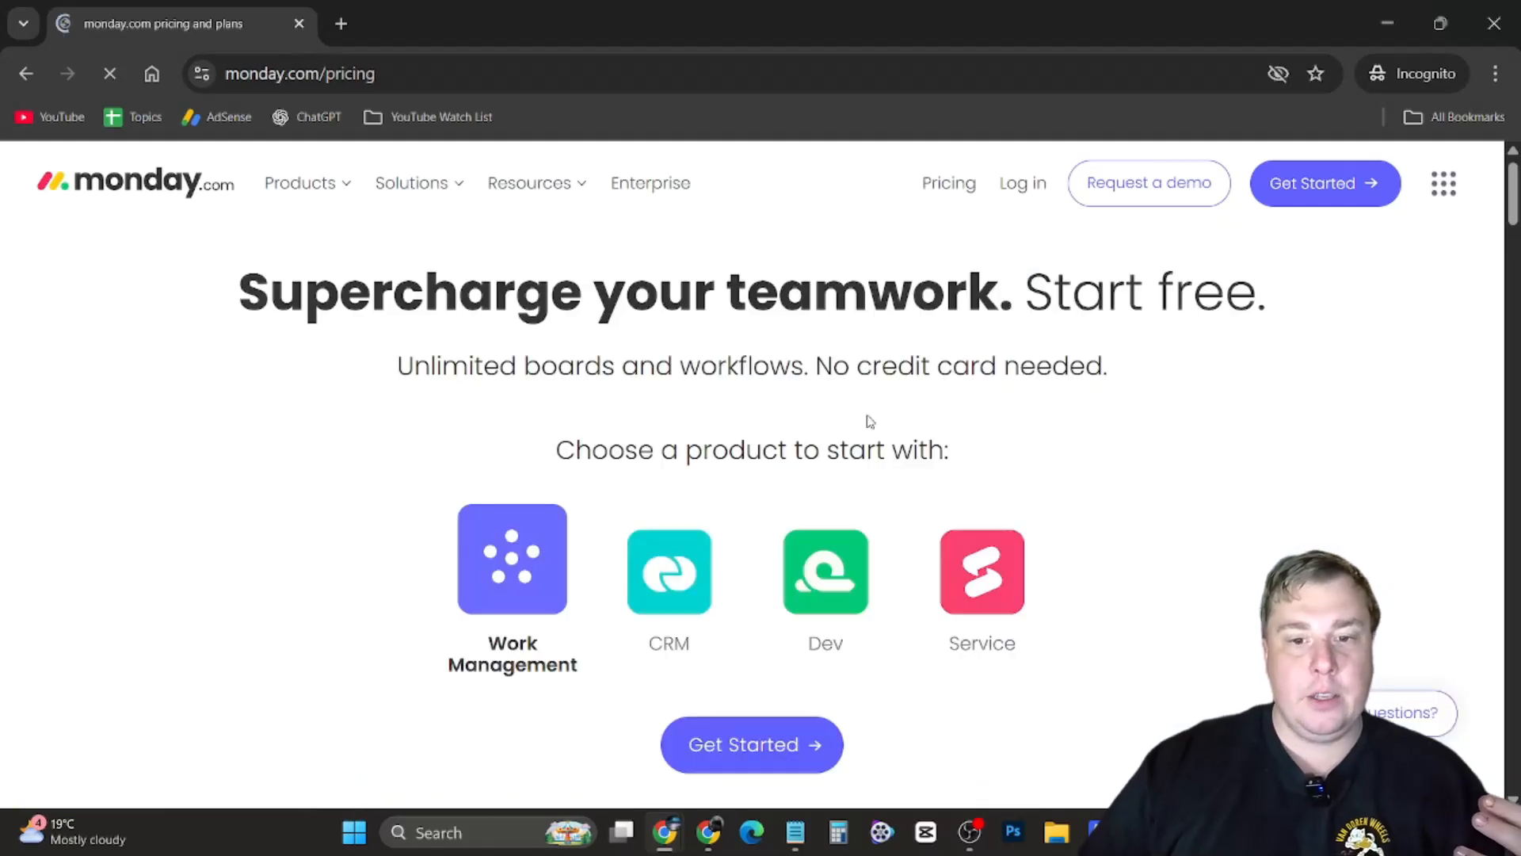
{"action": "scroll", "coordinate": [753, 349], "scroll_direction": "down", "scroll_amount": 7}
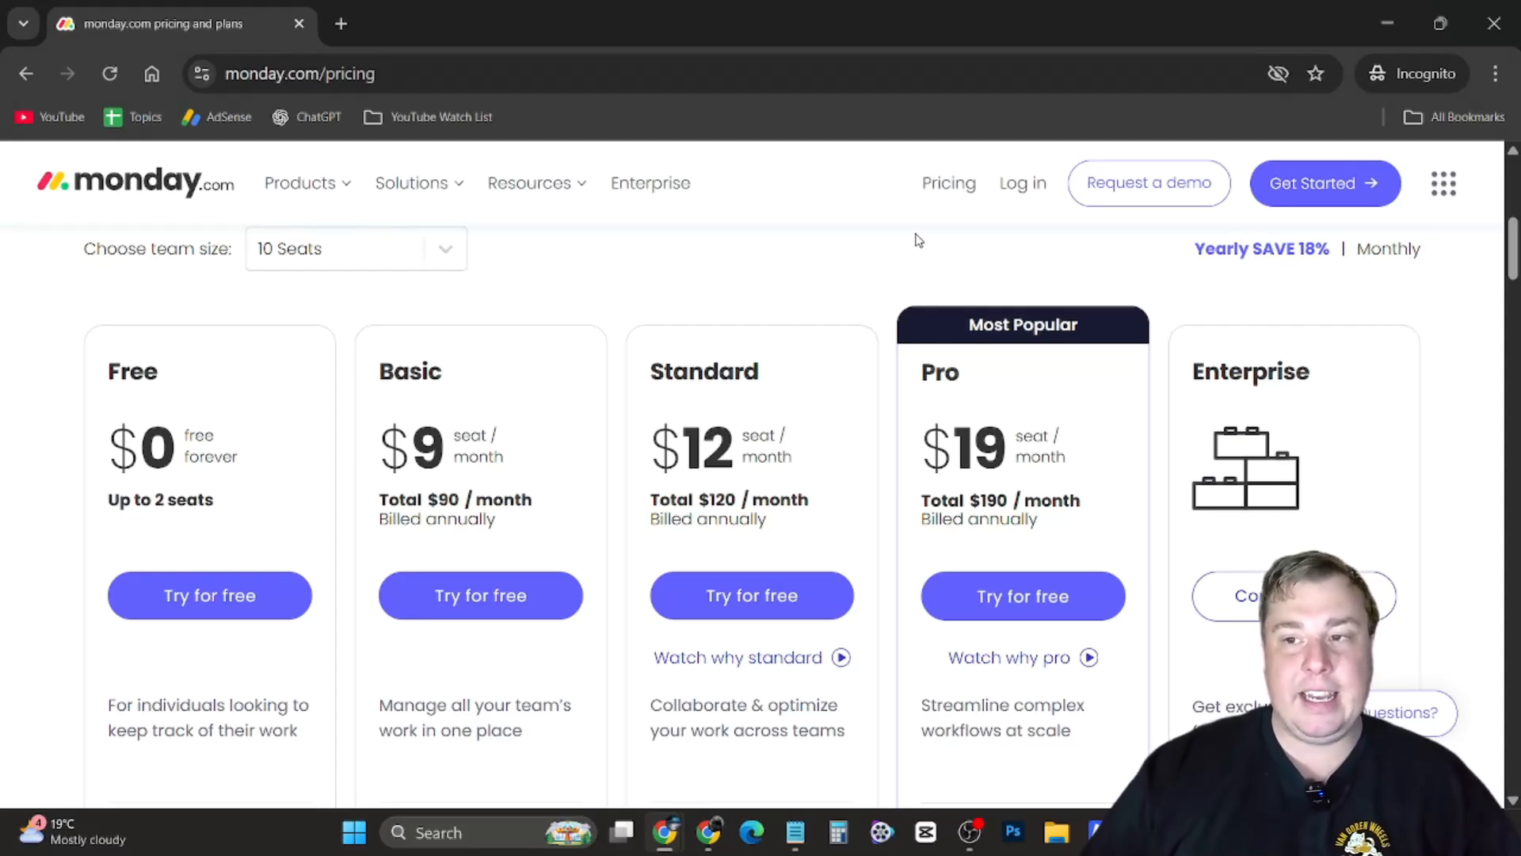
Switch to the Steven board's Kanban view and browse the view and workspace option menus
{"action": "left_click", "coordinate": [1388, 23]}
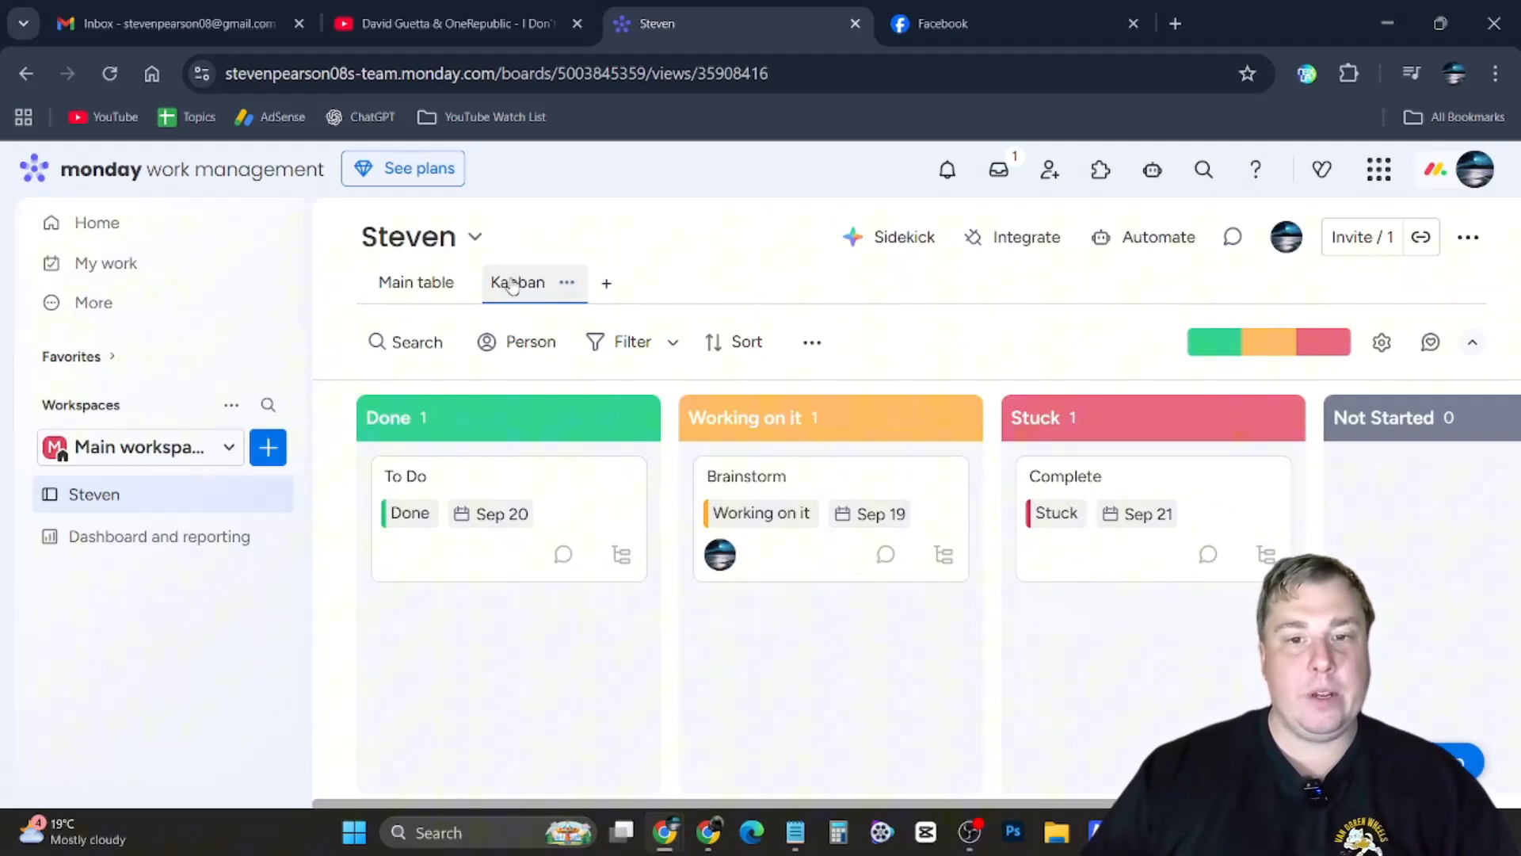
{"action": "left_click", "coordinate": [567, 287]}
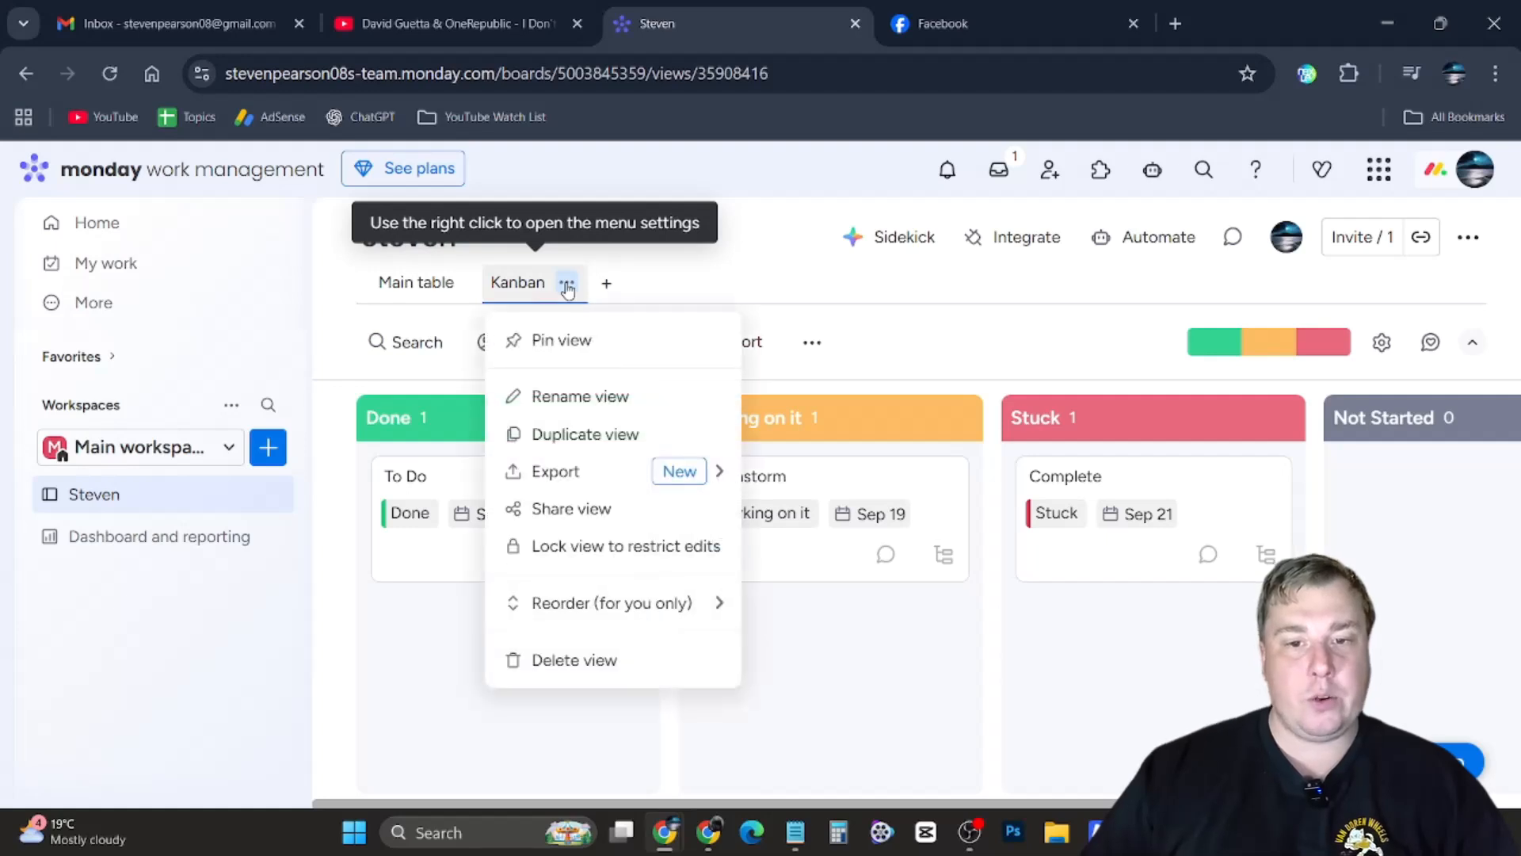
{"action": "left_click", "coordinate": [723, 261]}
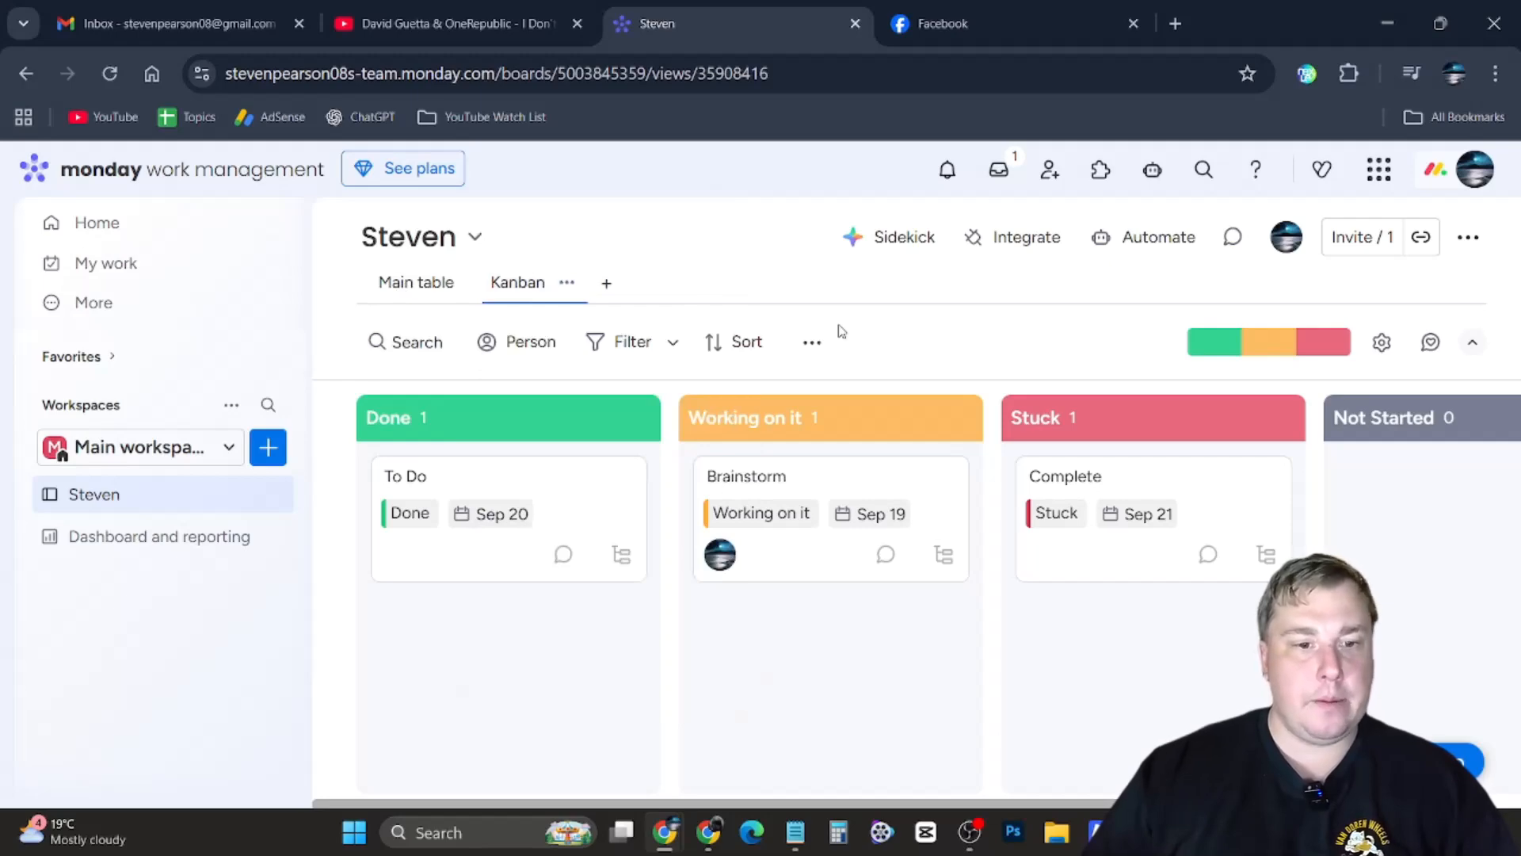
{"action": "left_click", "coordinate": [233, 406]}
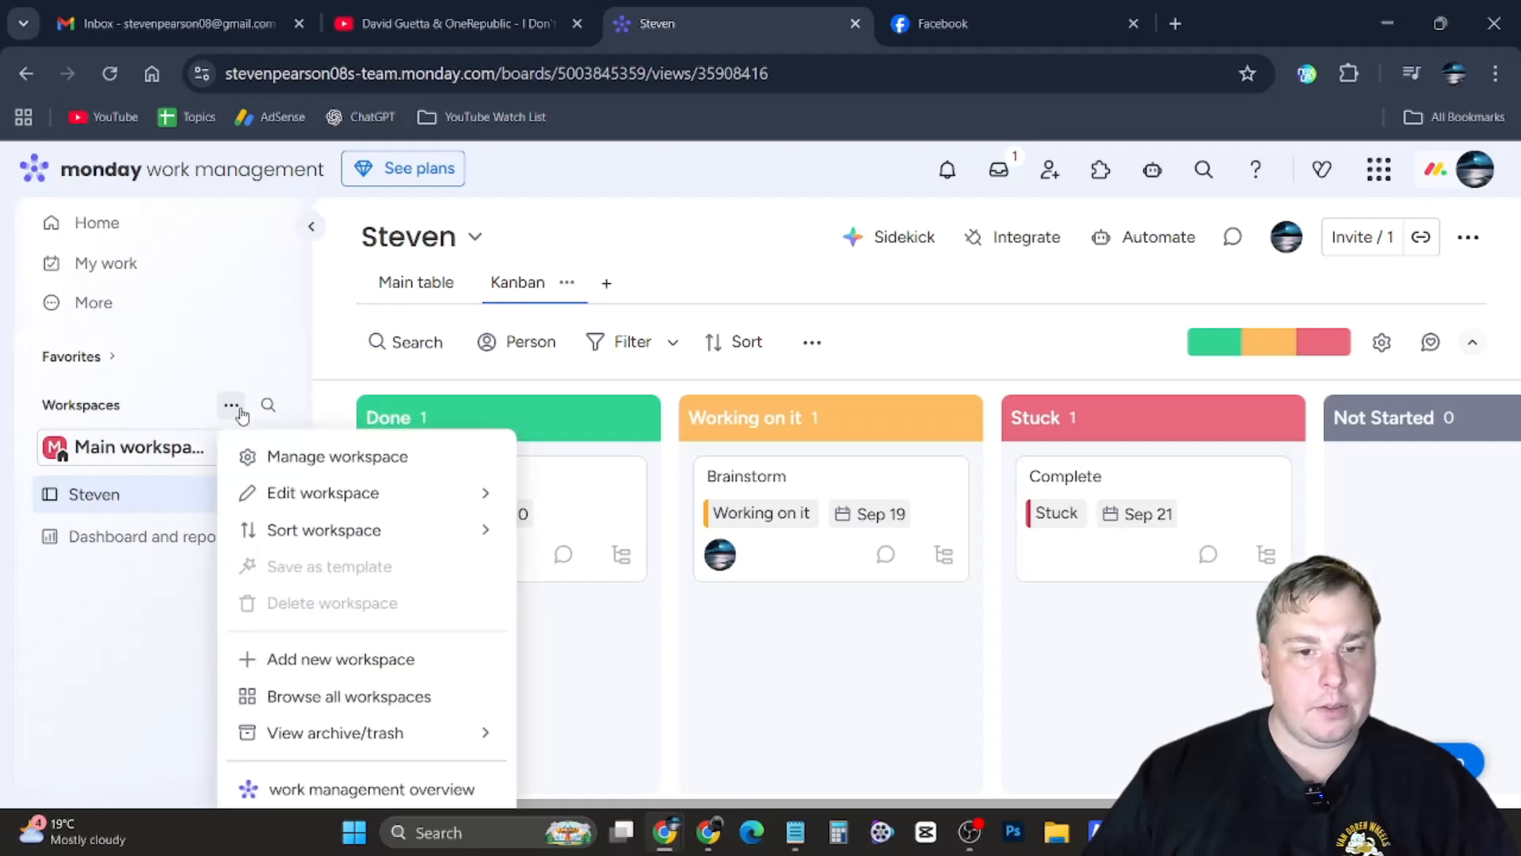
{"action": "left_click", "coordinate": [760, 280]}
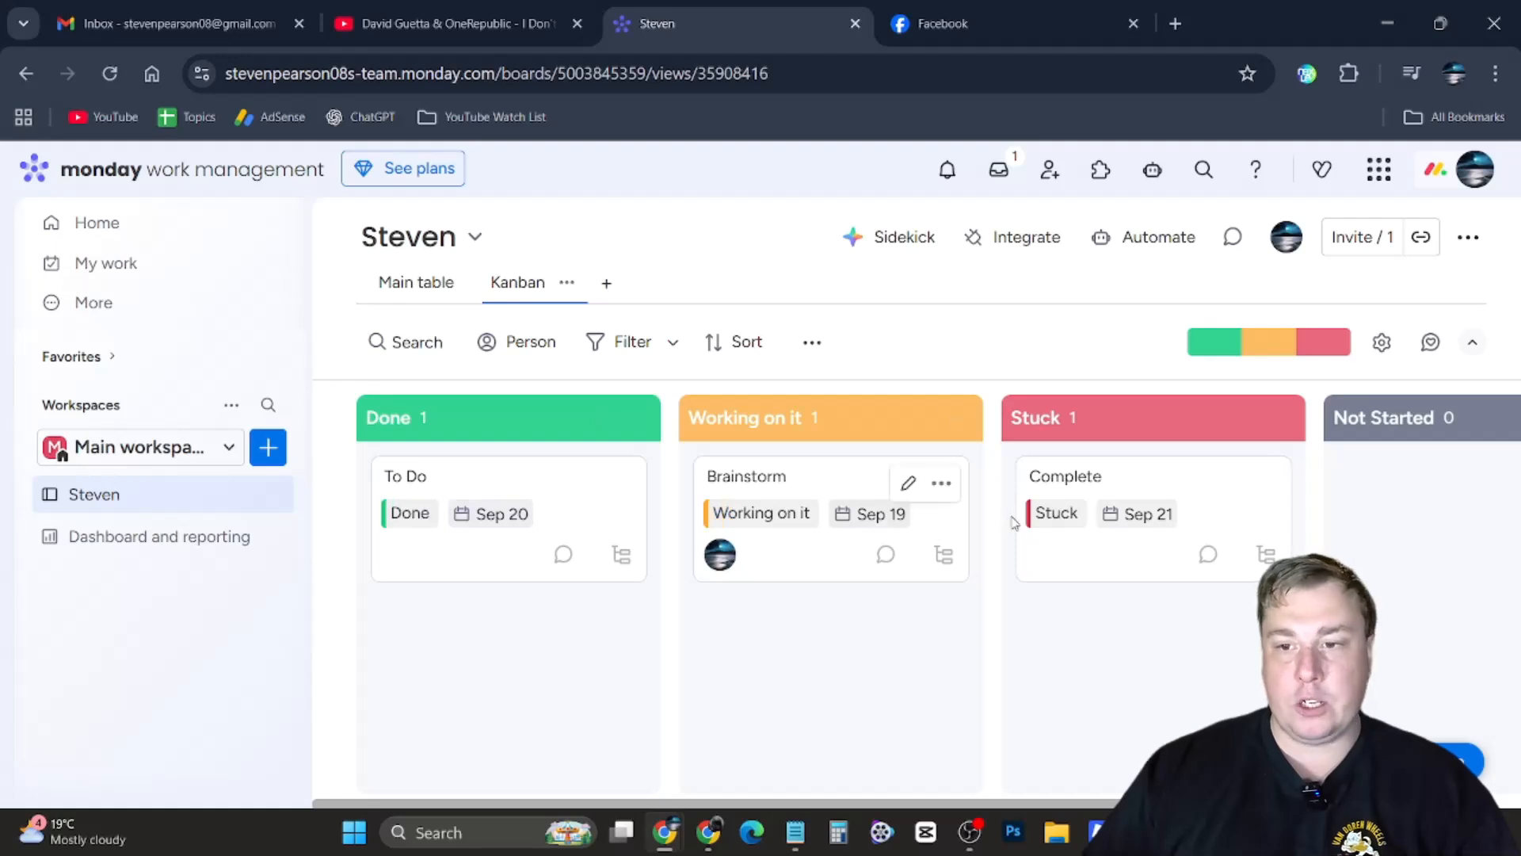
Set the Brainstorm task's status to Done
{"action": "left_click", "coordinate": [776, 523]}
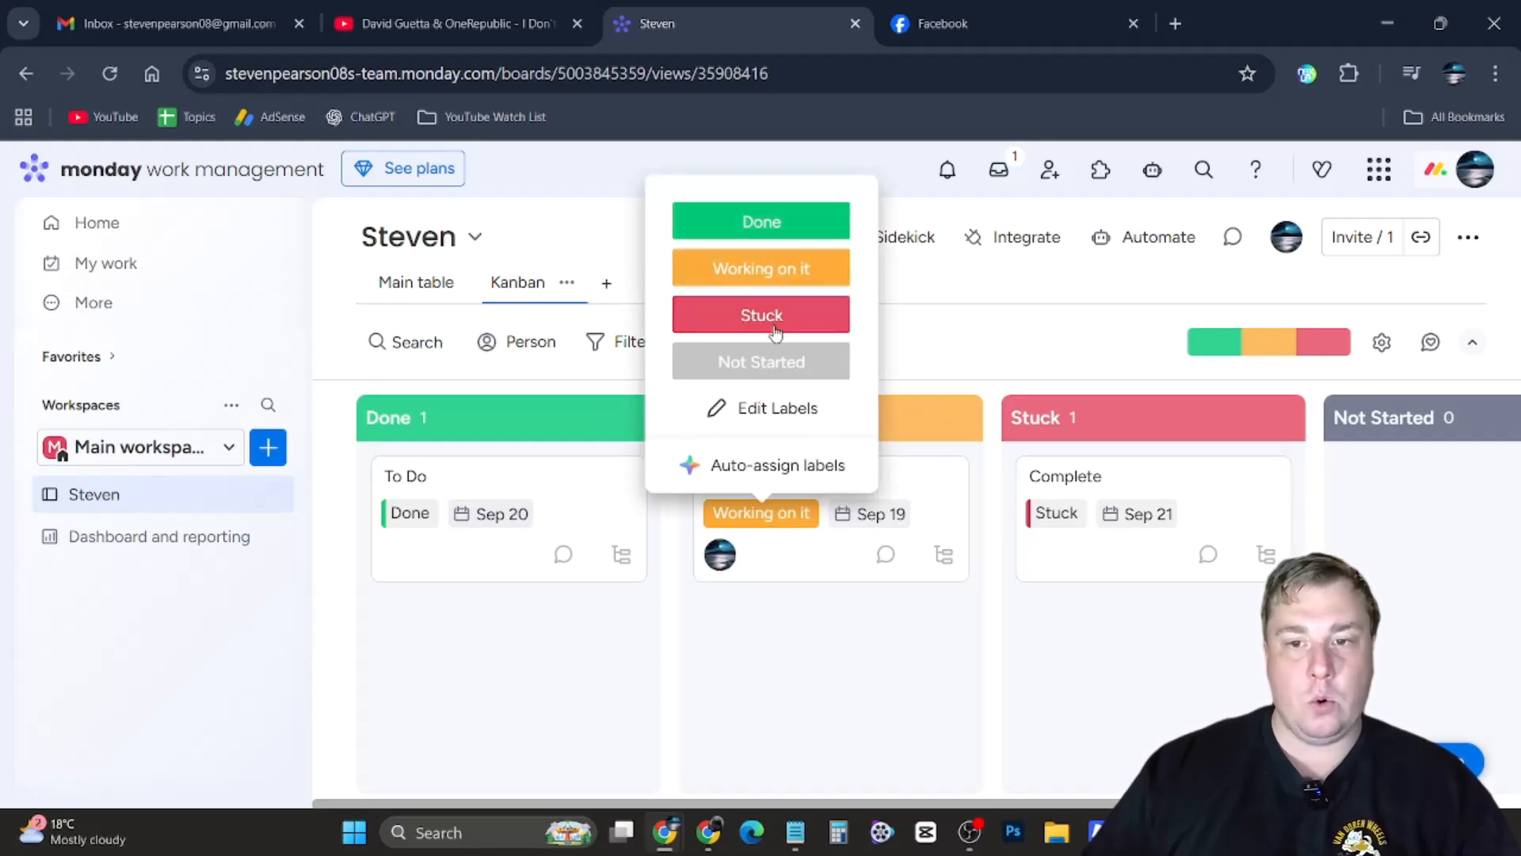
{"action": "left_click", "coordinate": [761, 226]}
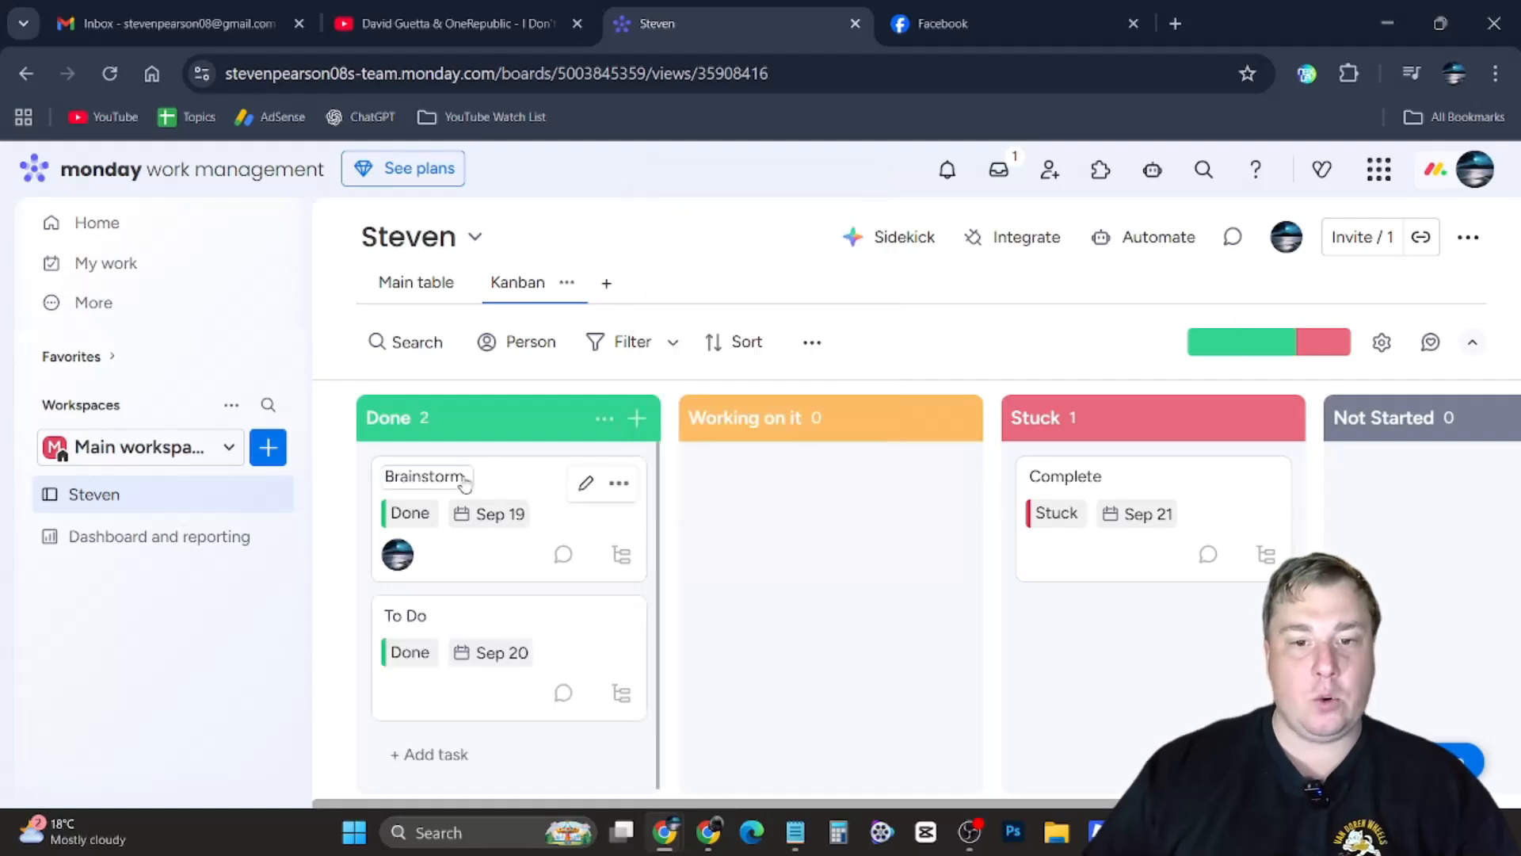
Rename the Complete task to Phone Client and move it into the Working on it column
{"action": "left_click", "coordinate": [1074, 483]}
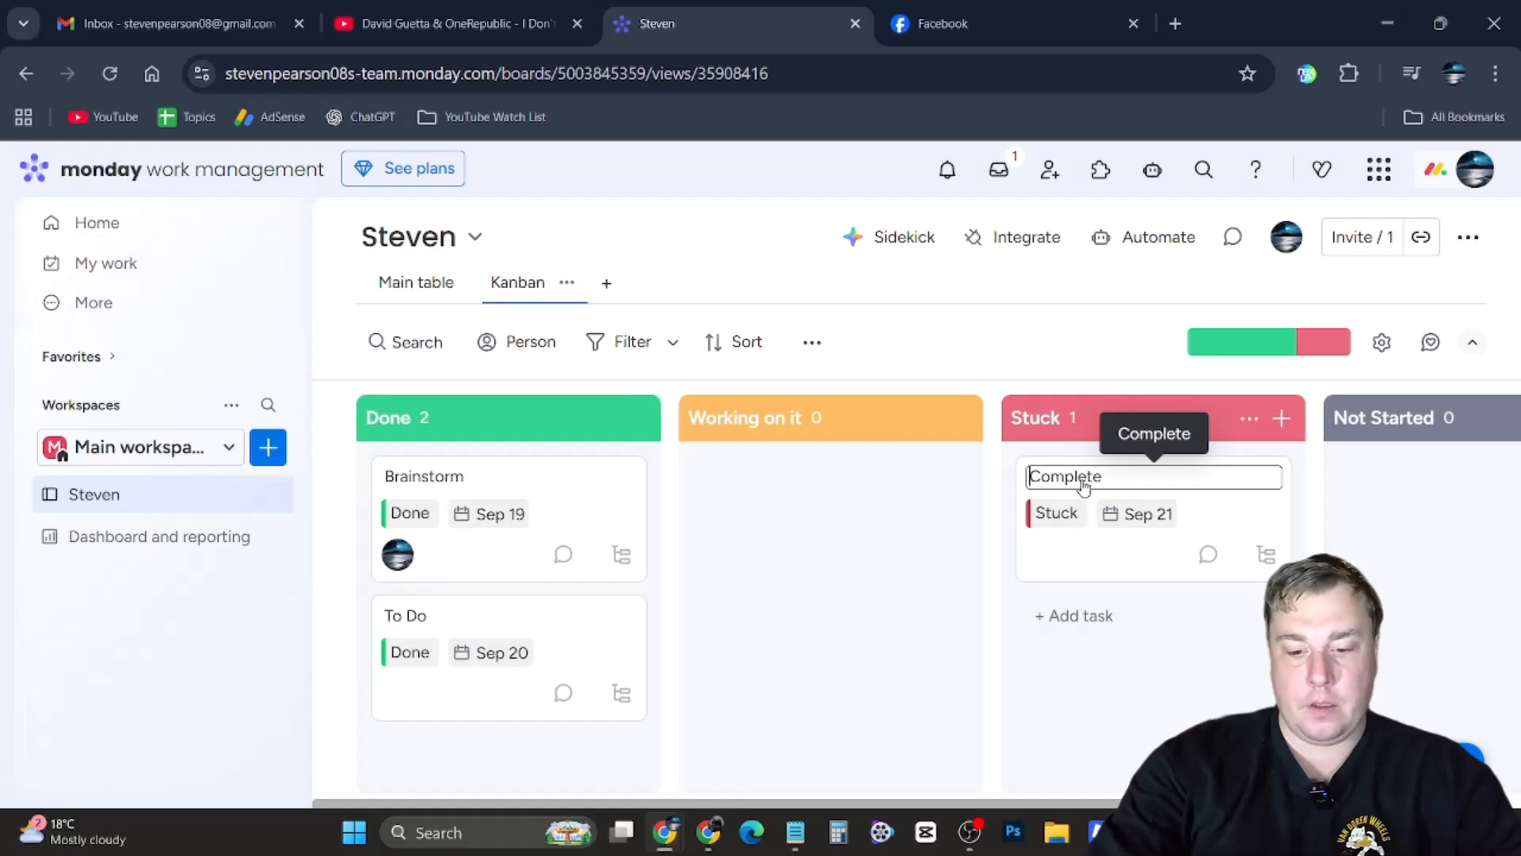
{"action": "key", "text": "ctrl+a"}
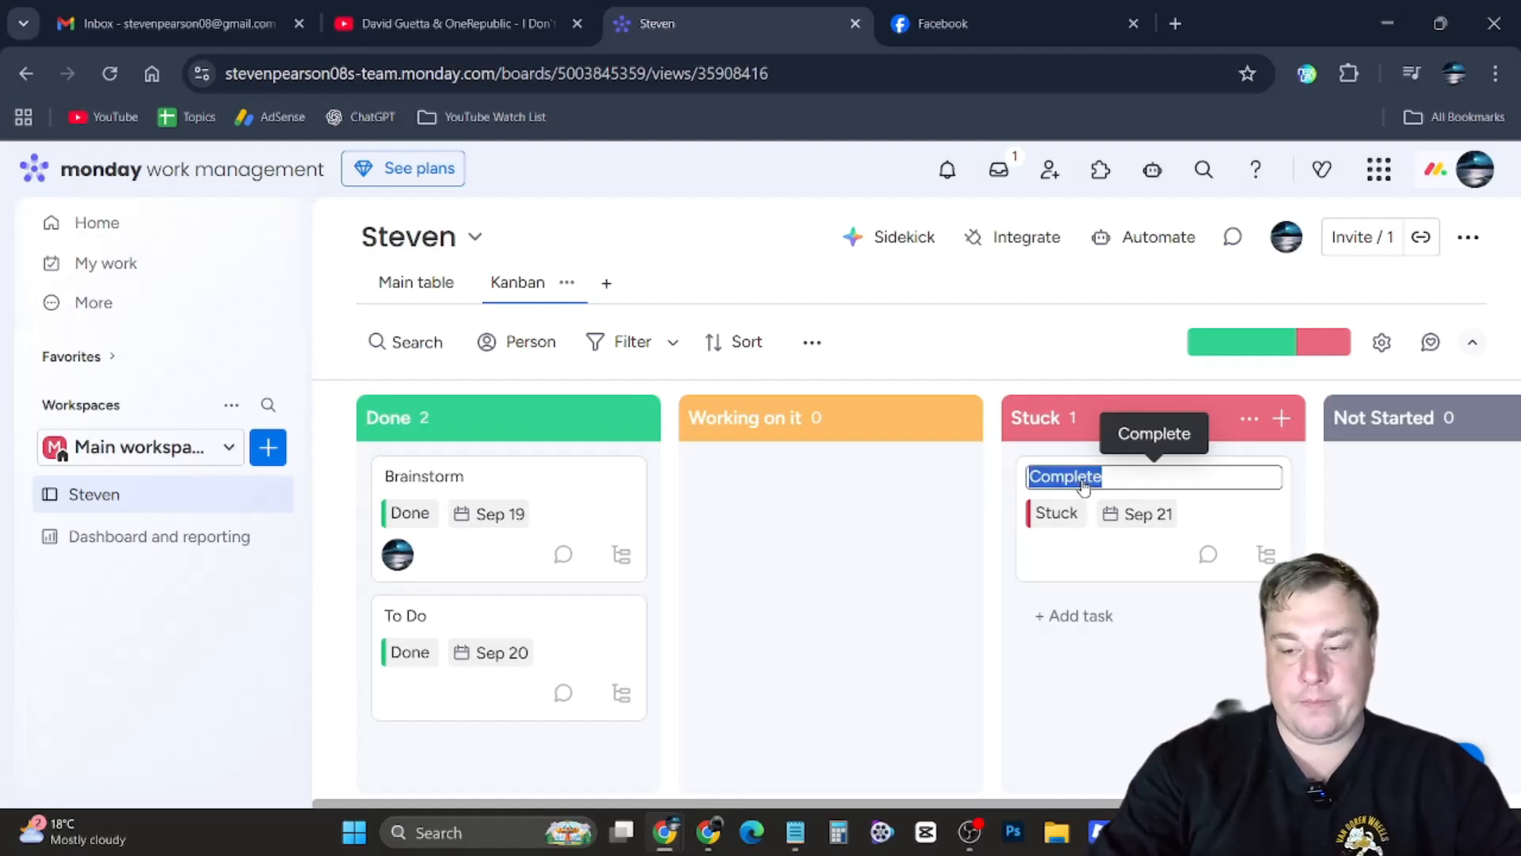
{"action": "type", "text": "Phone Client"}
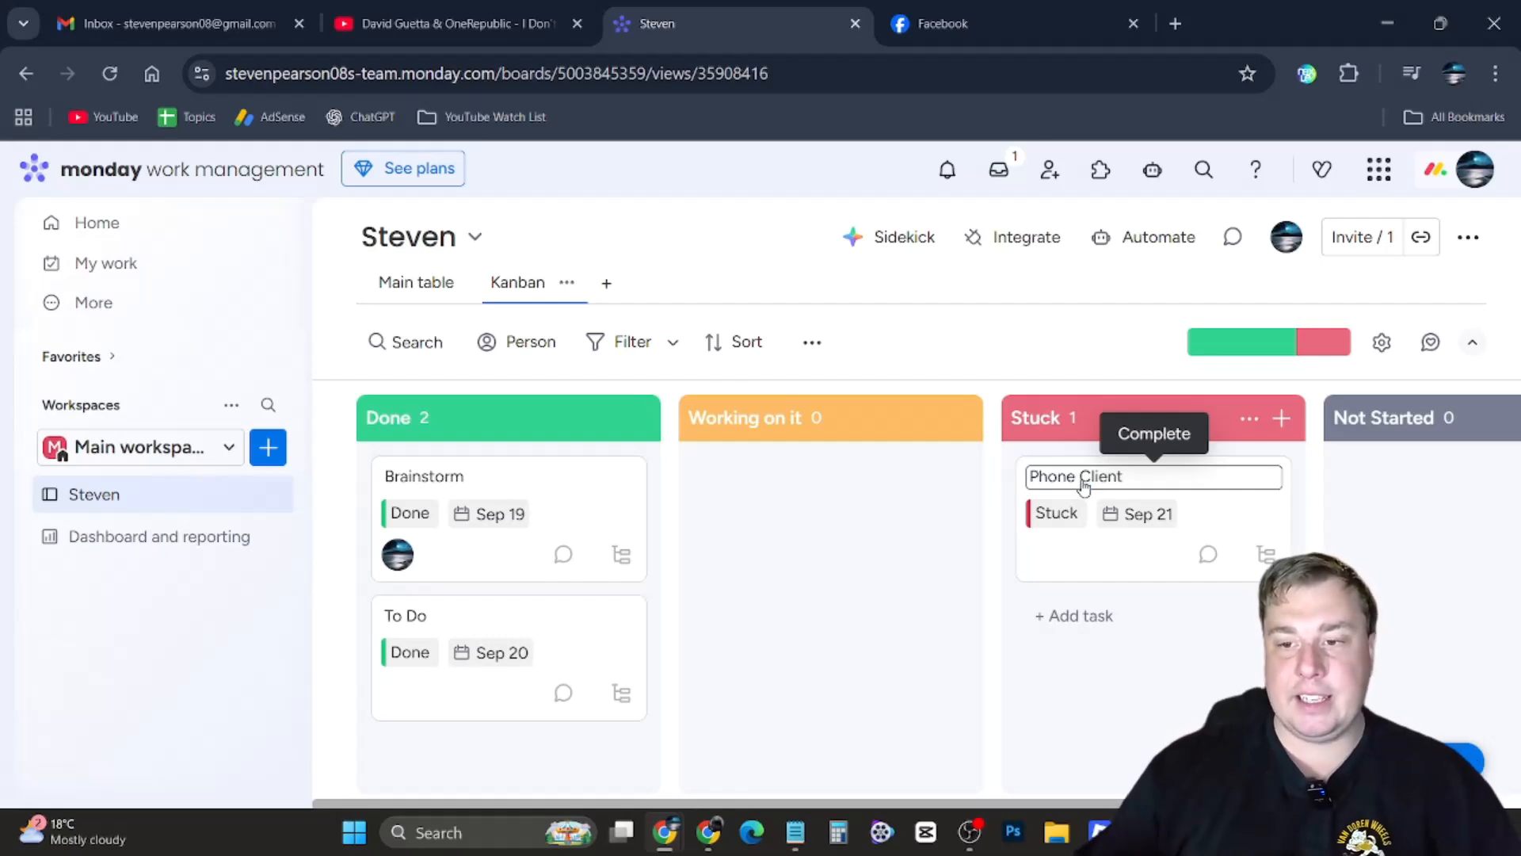
{"action": "key", "text": "Return"}
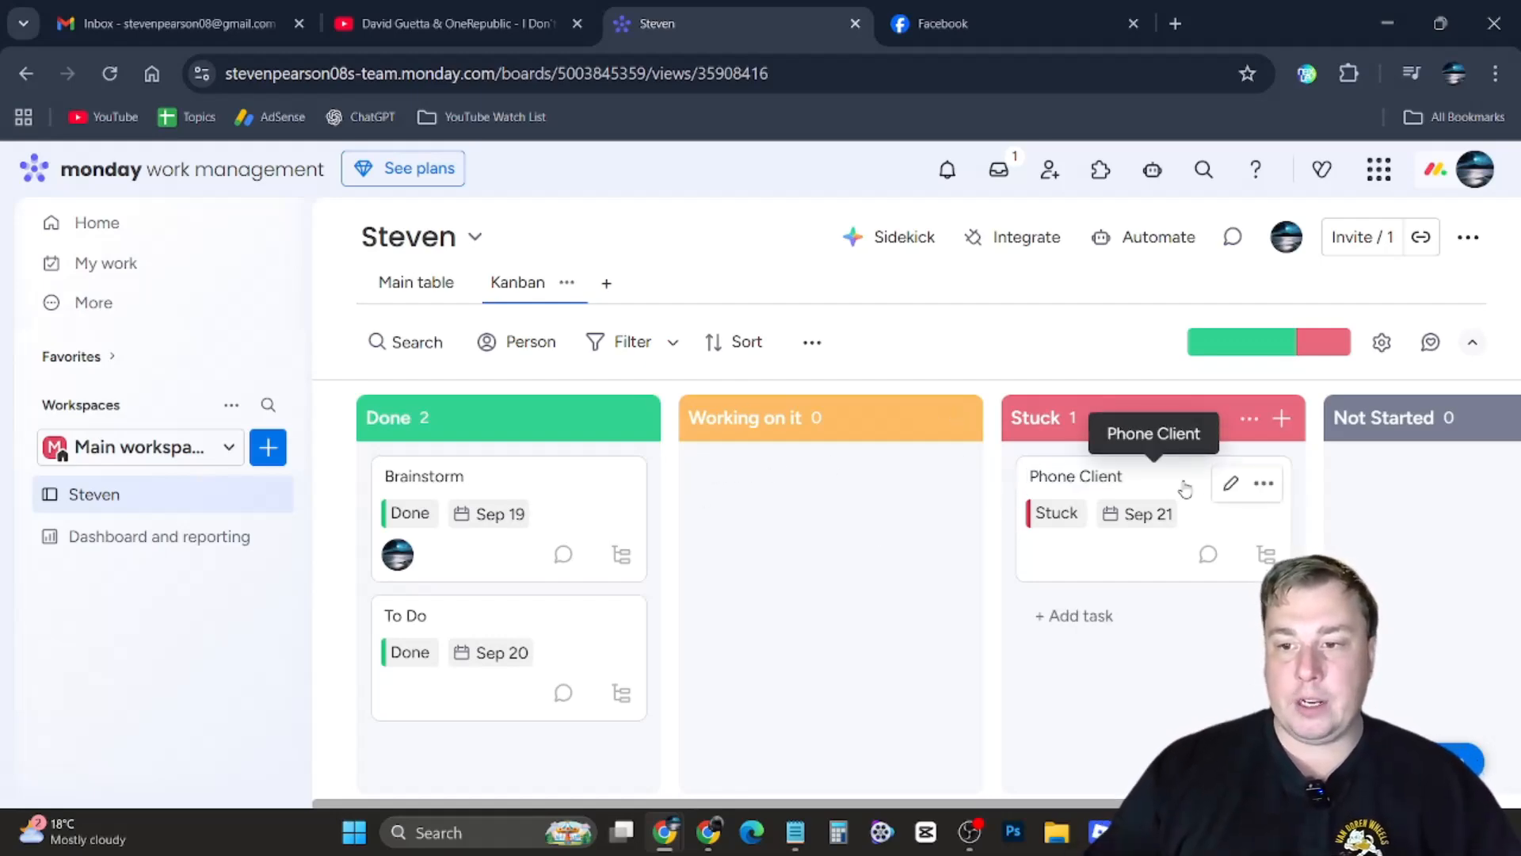
{"action": "left_click_drag", "start_coordinate": [1185, 486], "coordinate": [816, 511]}
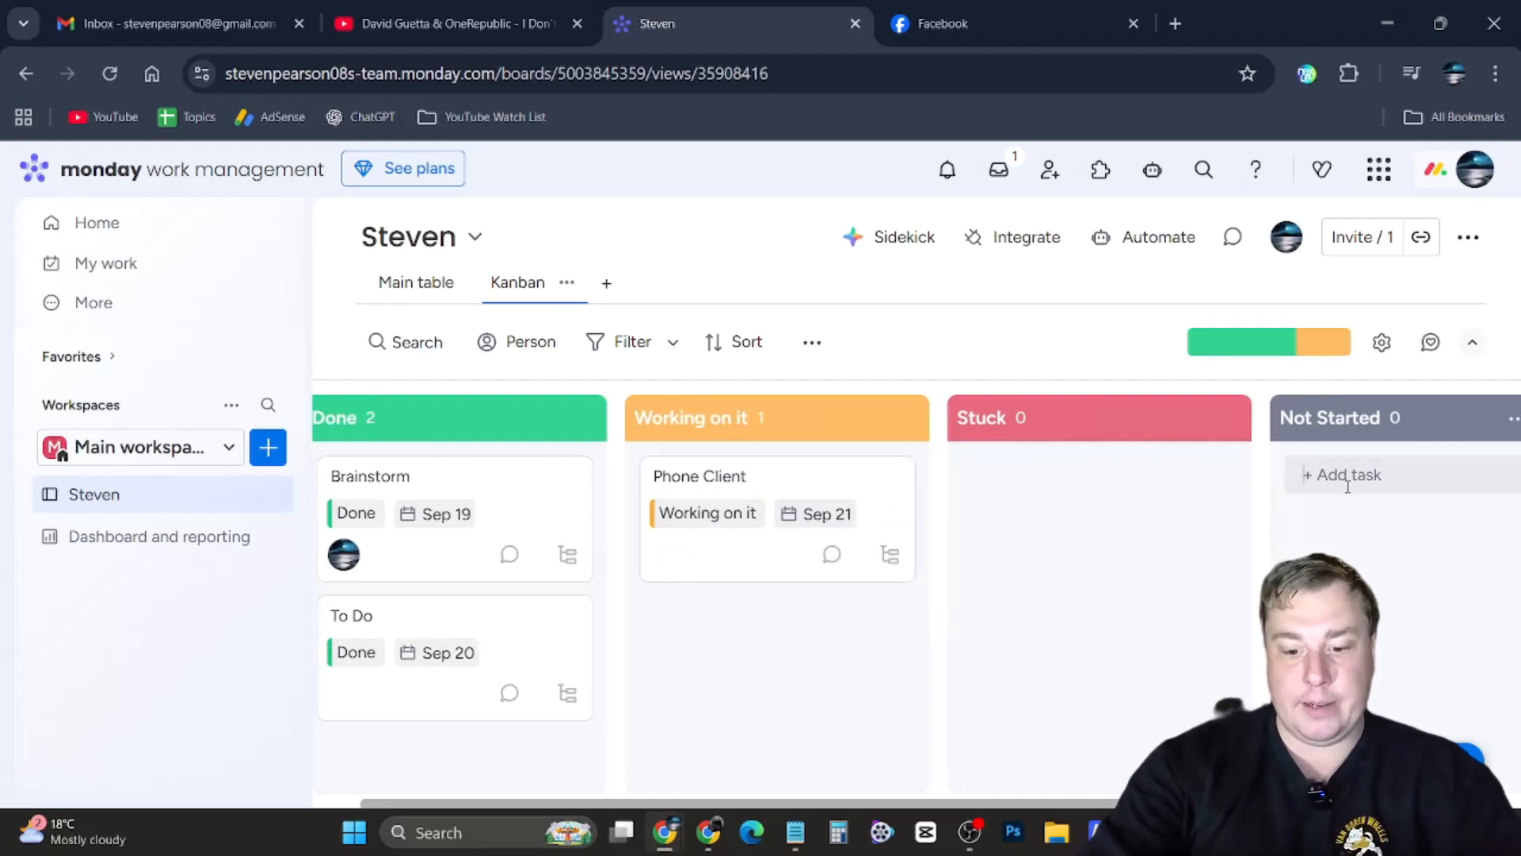
Add a new task named Build Client List to the Not Started column
{"action": "left_click", "coordinate": [1347, 486]}
{"action": "type", "text": "Bu"}
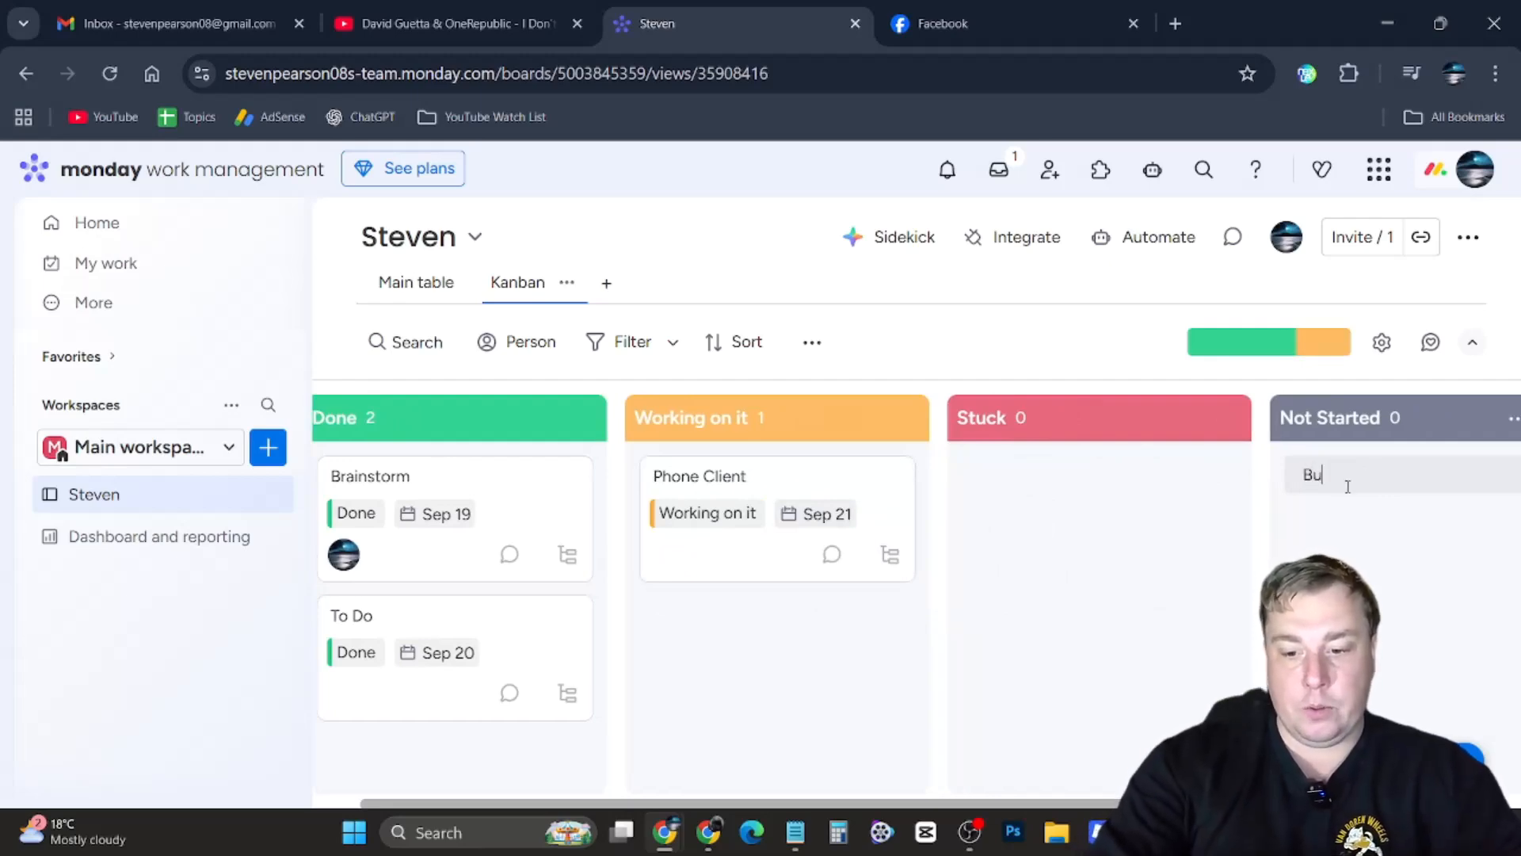
{"action": "type", "text": "ild Client List"}
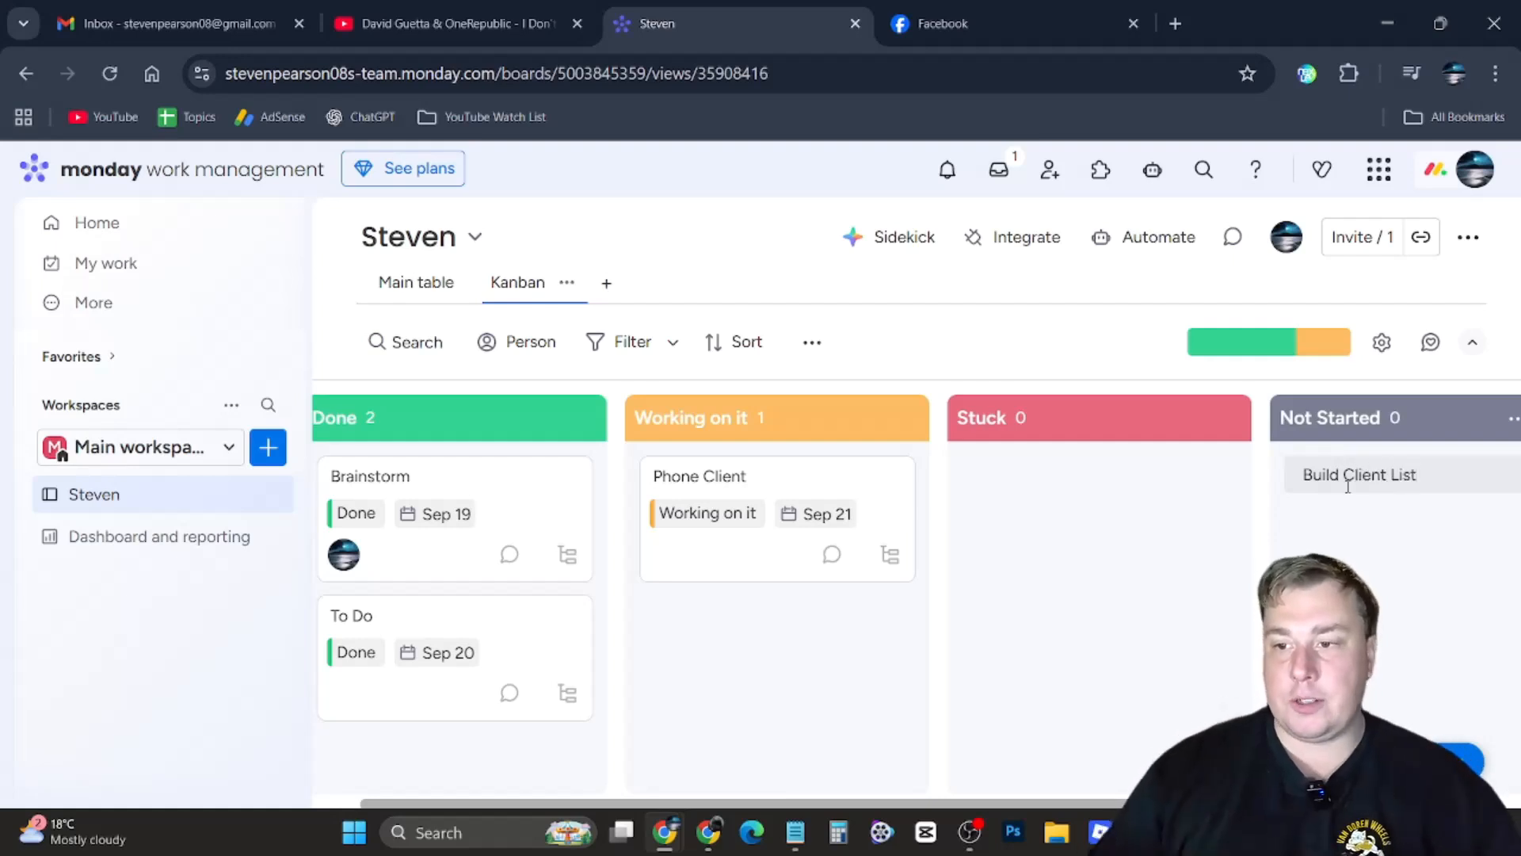
{"action": "key", "text": "Return"}
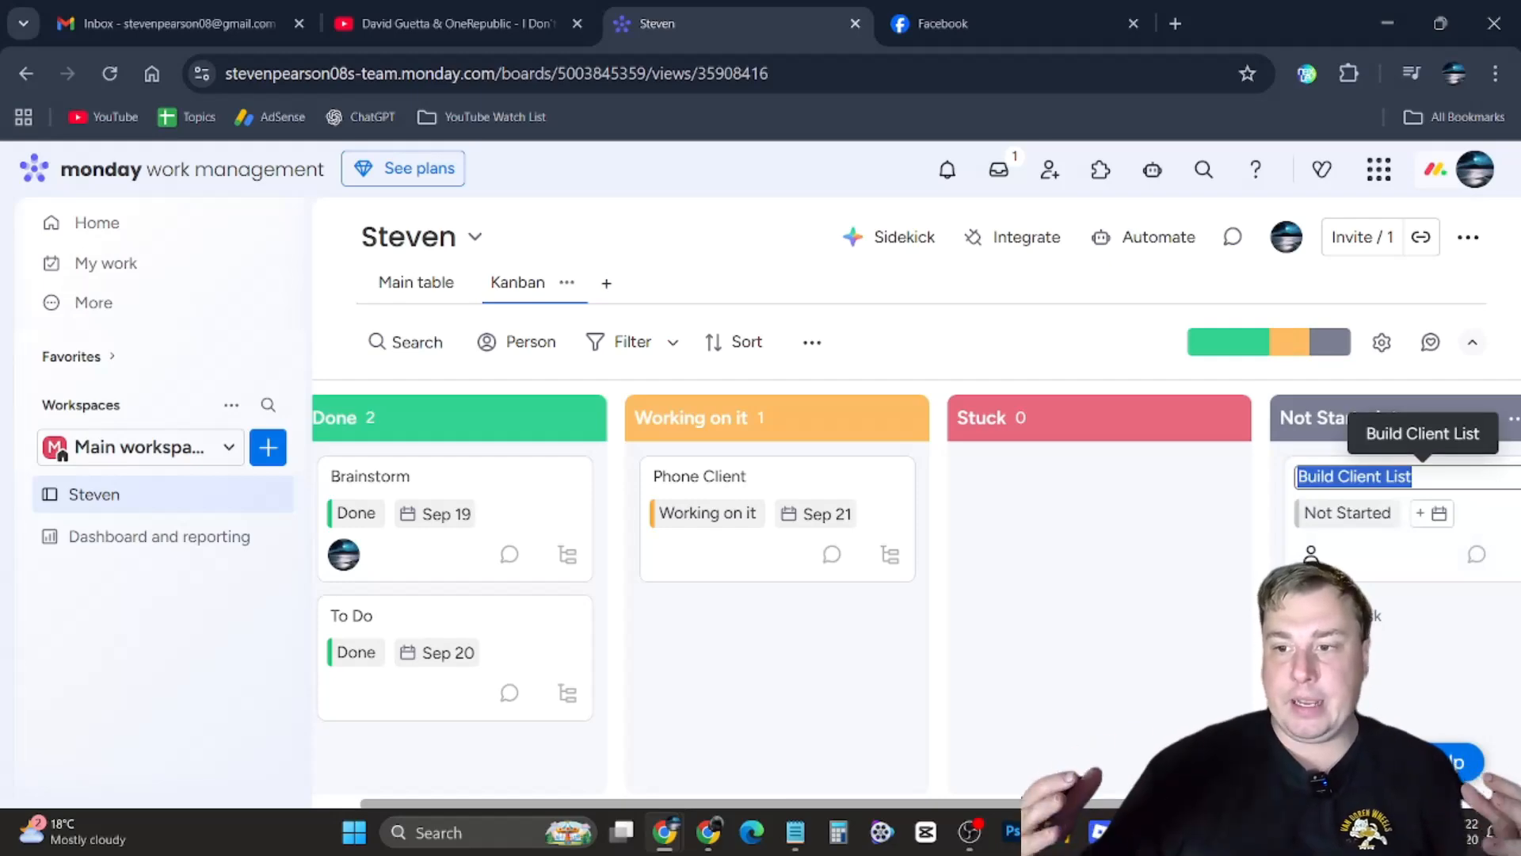
{"action": "left_click", "coordinate": [1083, 298]}
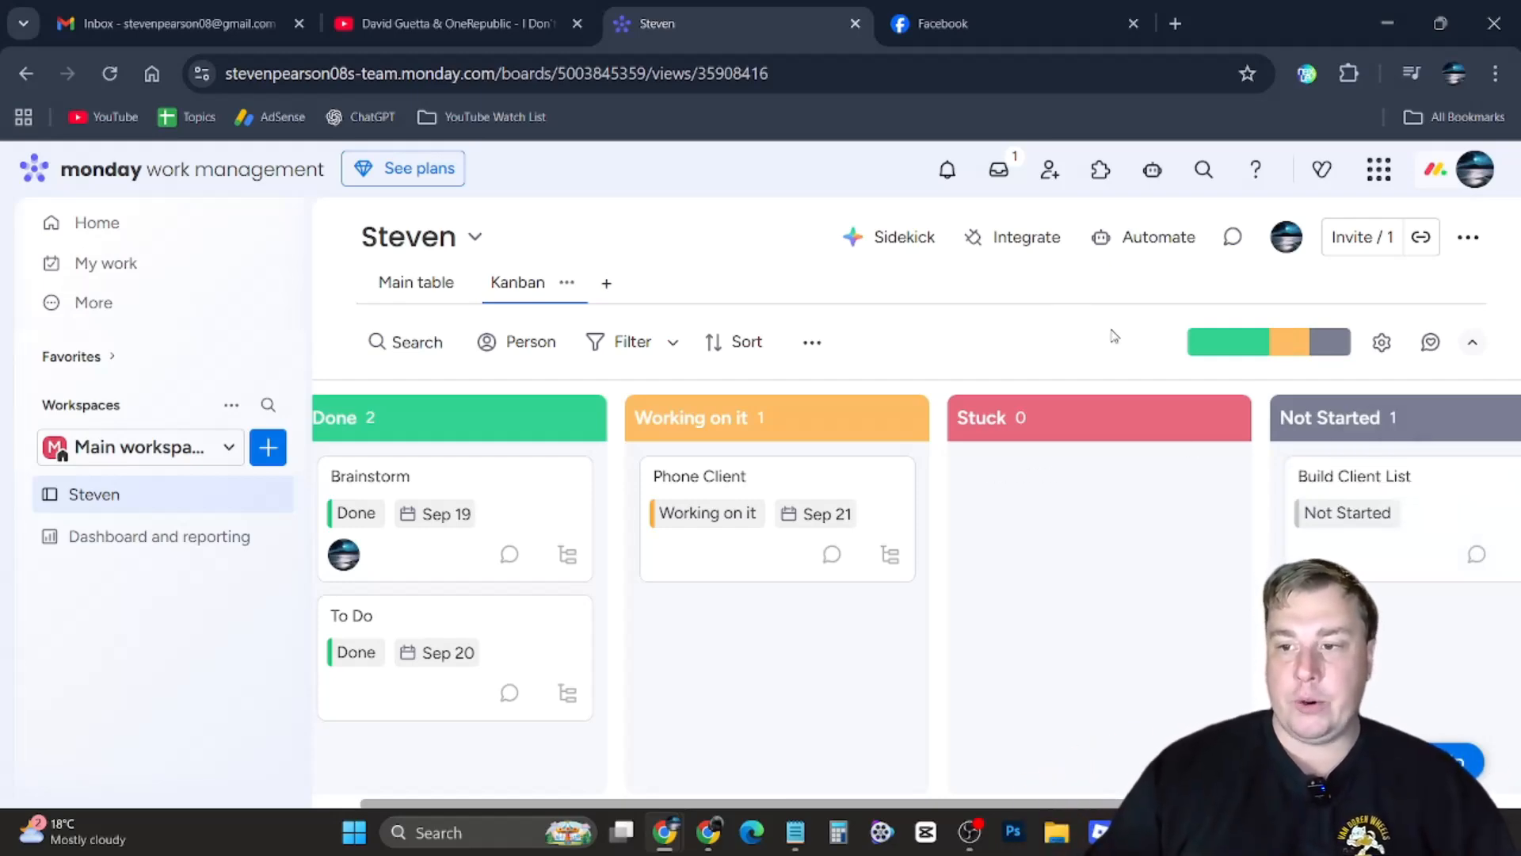
Move the Build Client List task into the Working on it column
{"action": "left_click_drag", "start_coordinate": [1373, 487], "coordinate": [799, 631]}
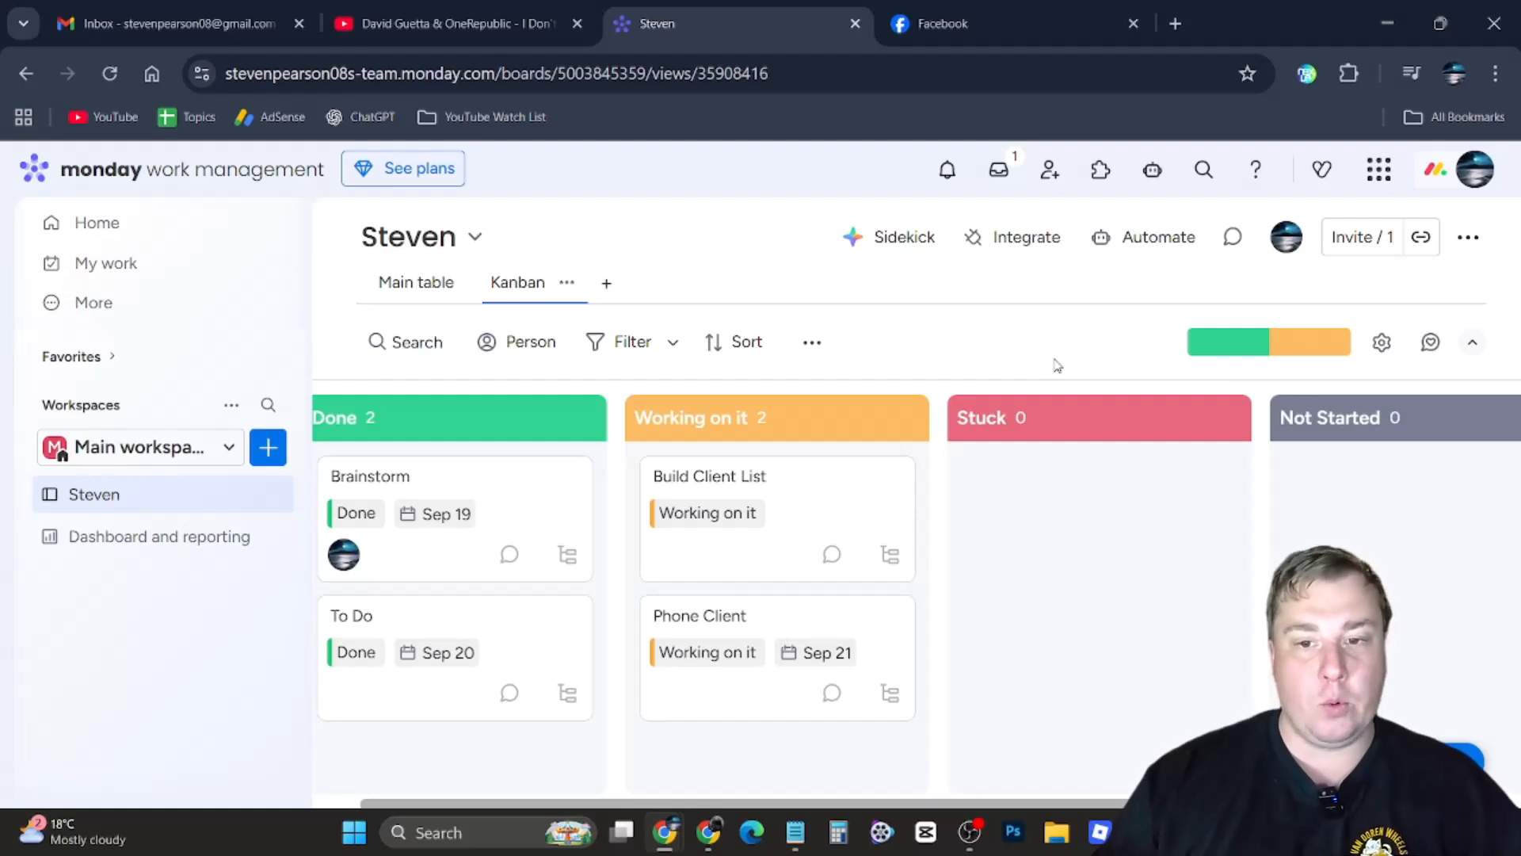
{"action": "mouse_move", "coordinate": [996, 499]}
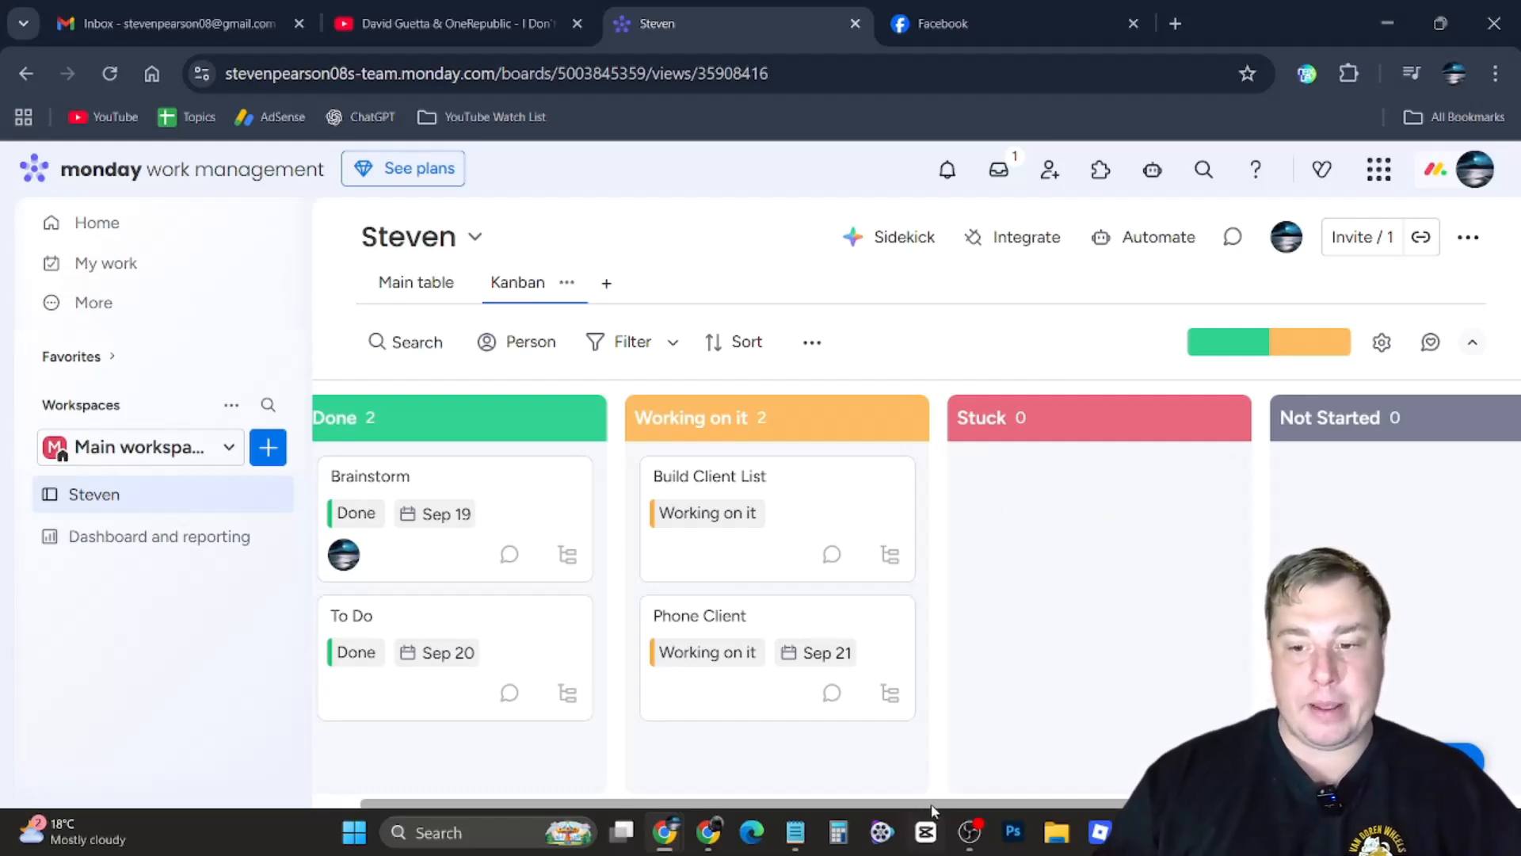
{"action": "left_click_drag", "start_coordinate": [935, 803], "coordinate": [715, 803]}
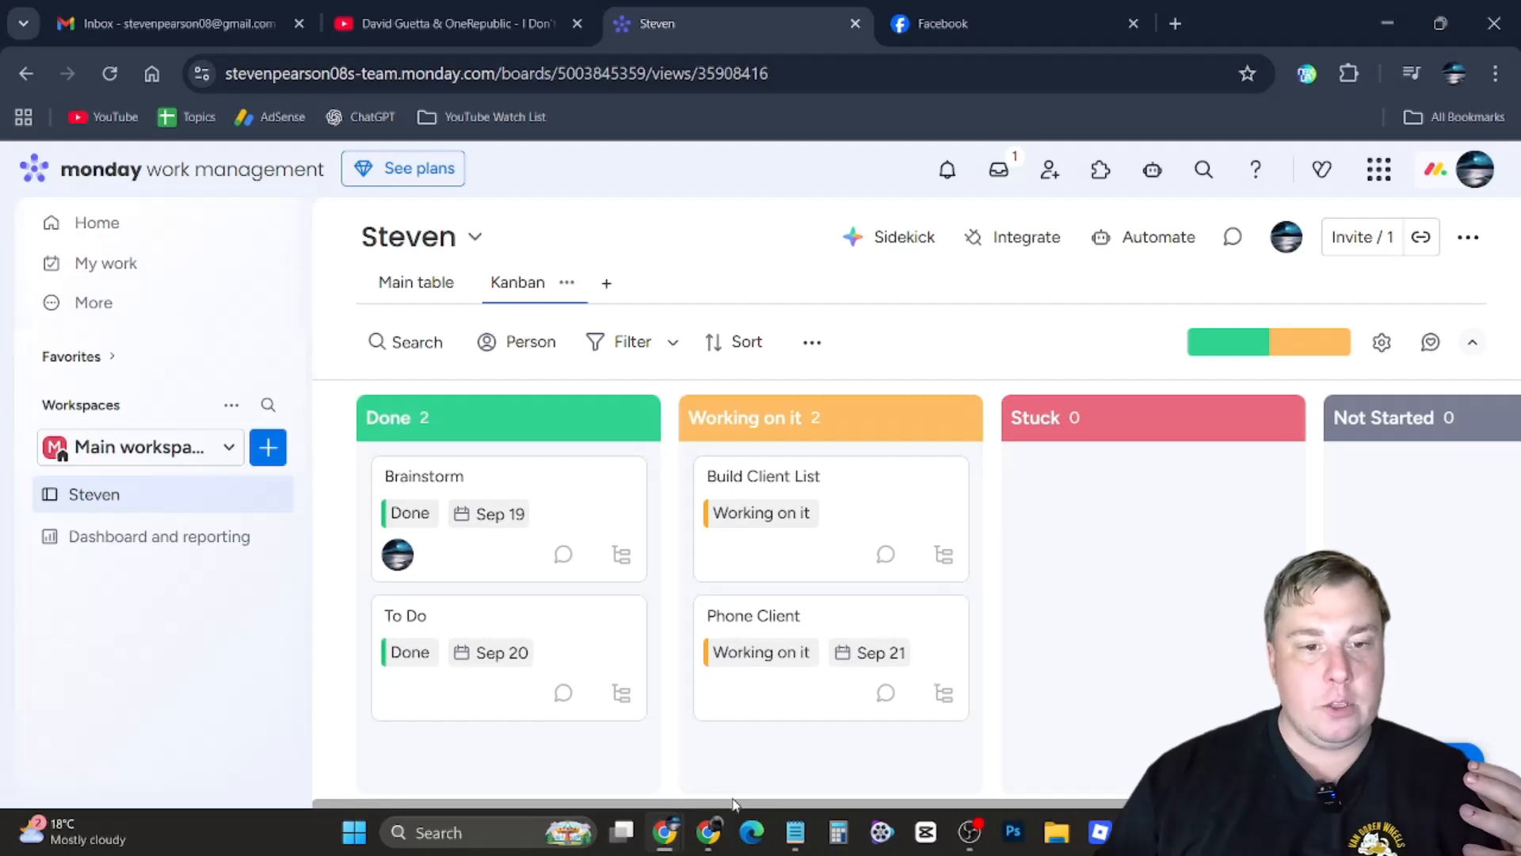
Open the board's invite dialog, look at the member search options, and close it
{"action": "mouse_move", "coordinate": [1067, 634]}
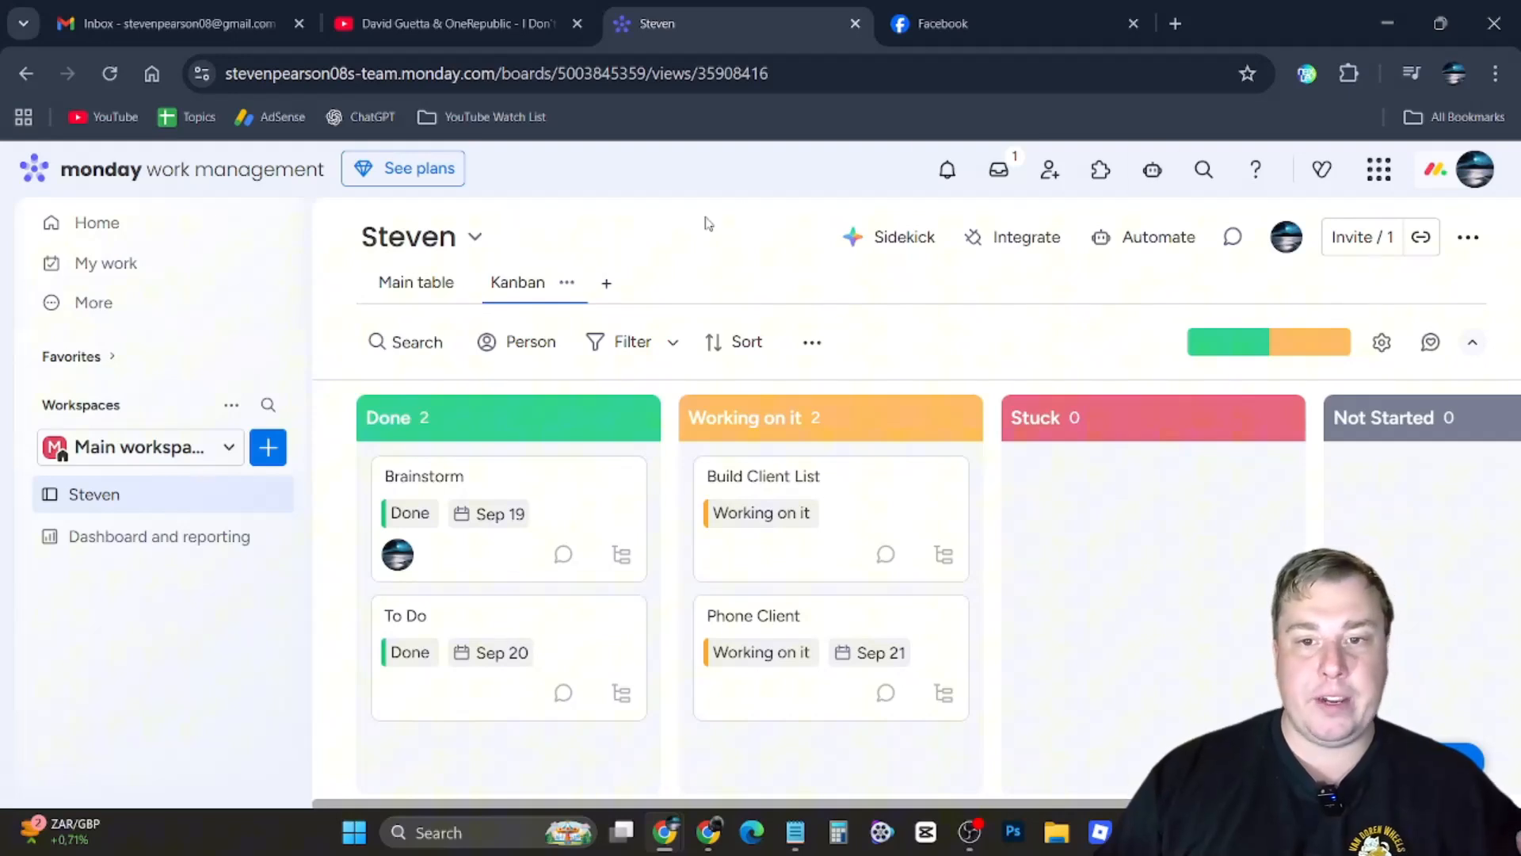
{"action": "left_click", "coordinate": [1359, 239]}
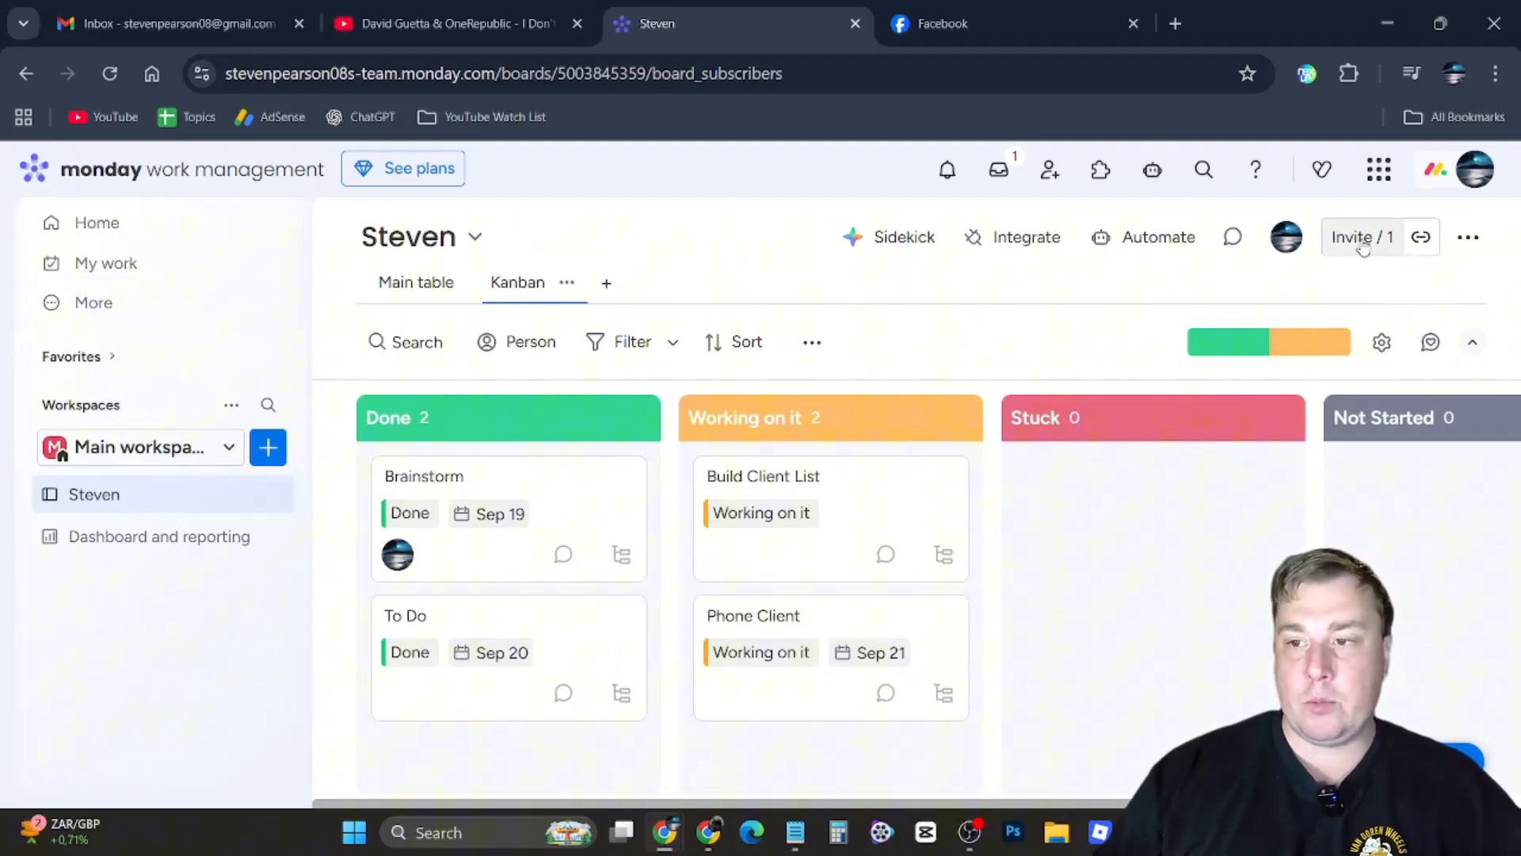
{"action": "left_click", "coordinate": [1423, 239]}
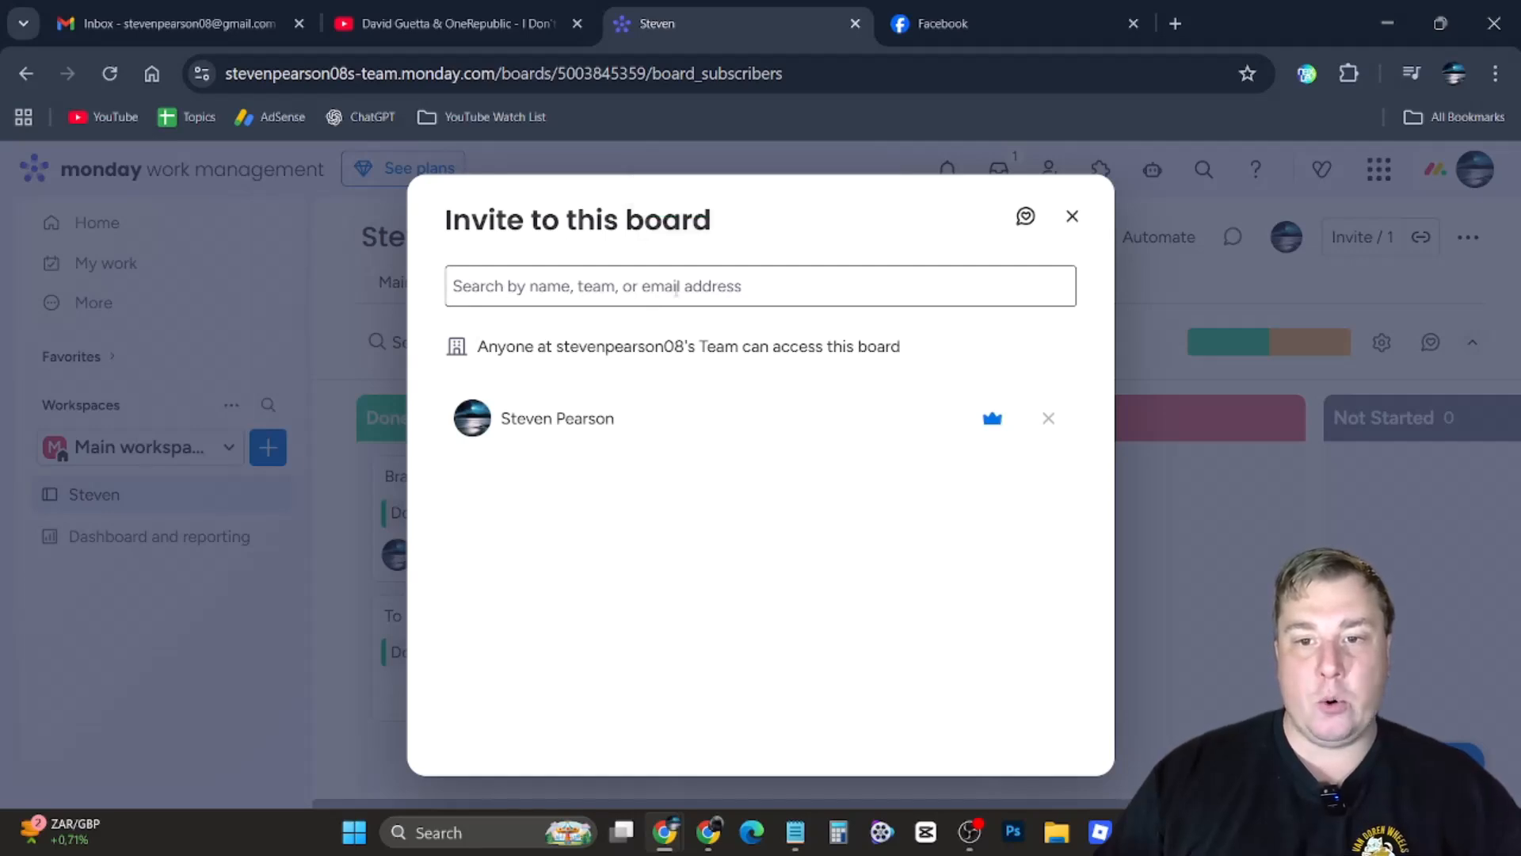
{"action": "left_click", "coordinate": [769, 296]}
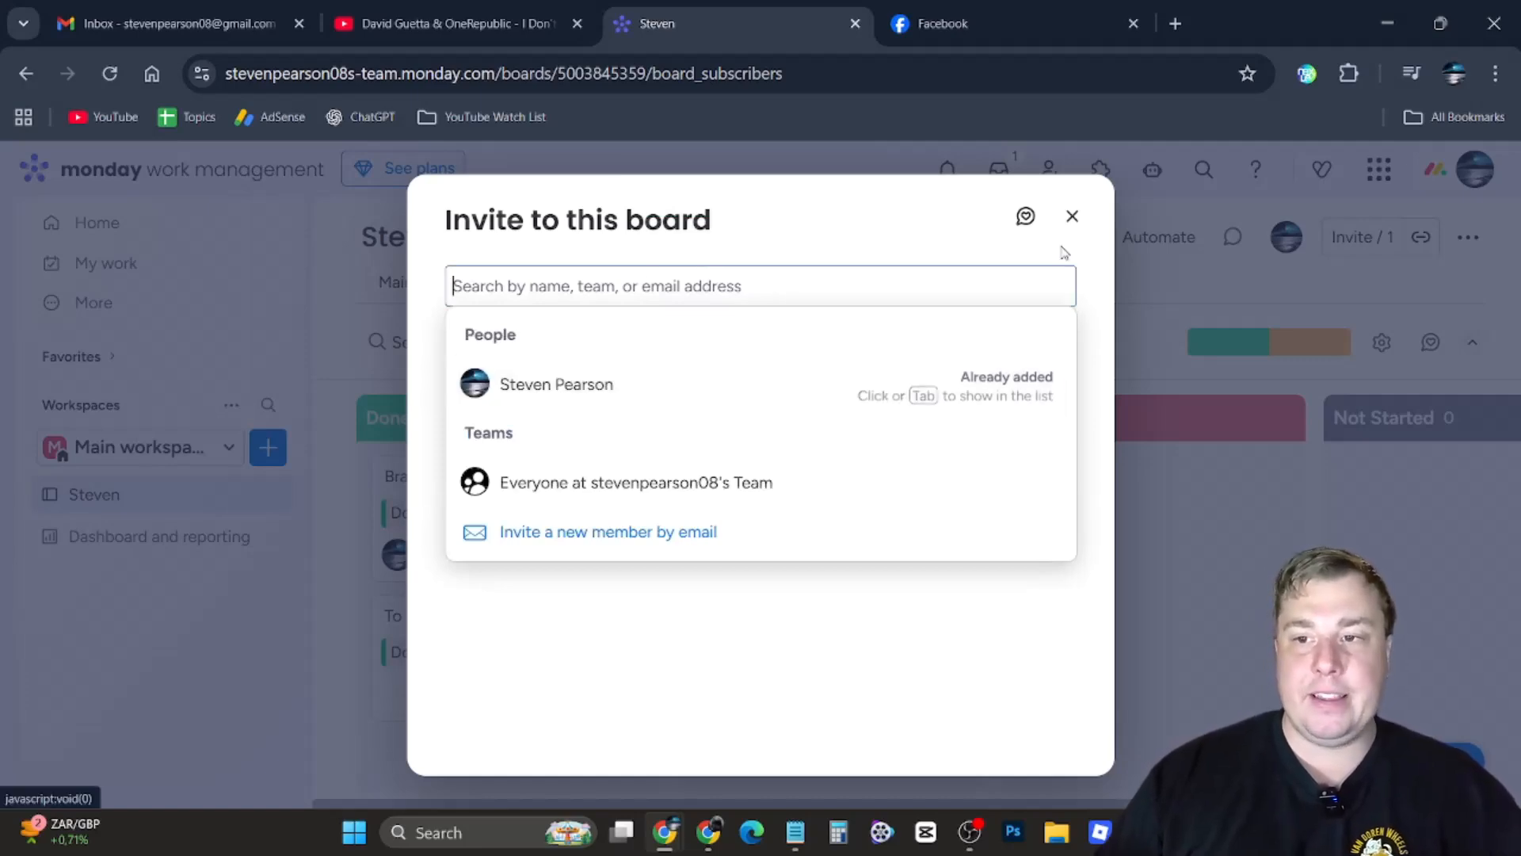
{"action": "left_click", "coordinate": [1072, 217]}
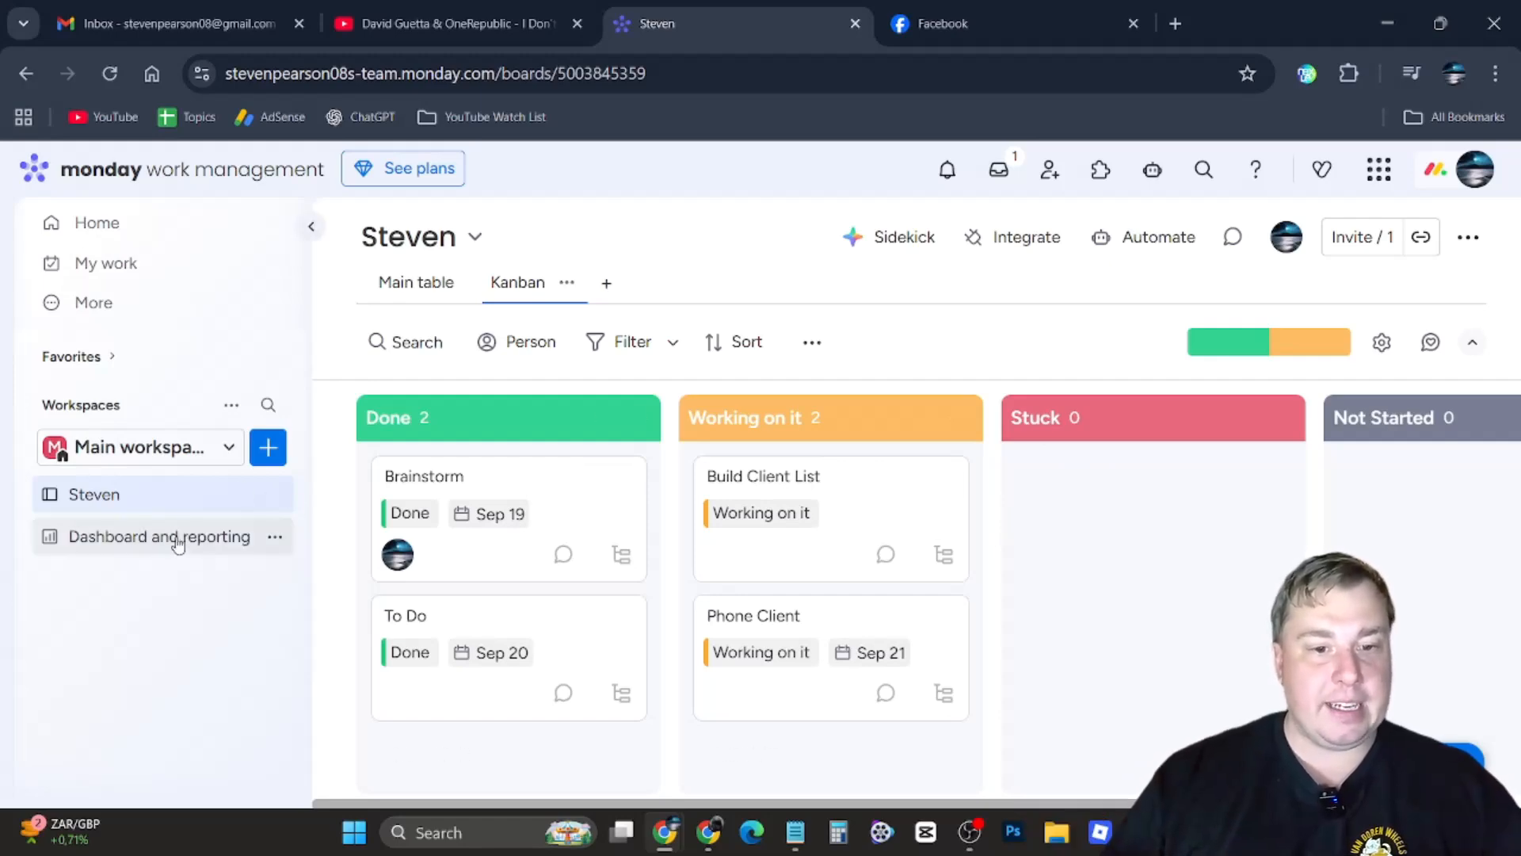
Open the Dashboard and reporting page and examine its task count widgets and status and owner charts
{"action": "left_click", "coordinate": [143, 543]}
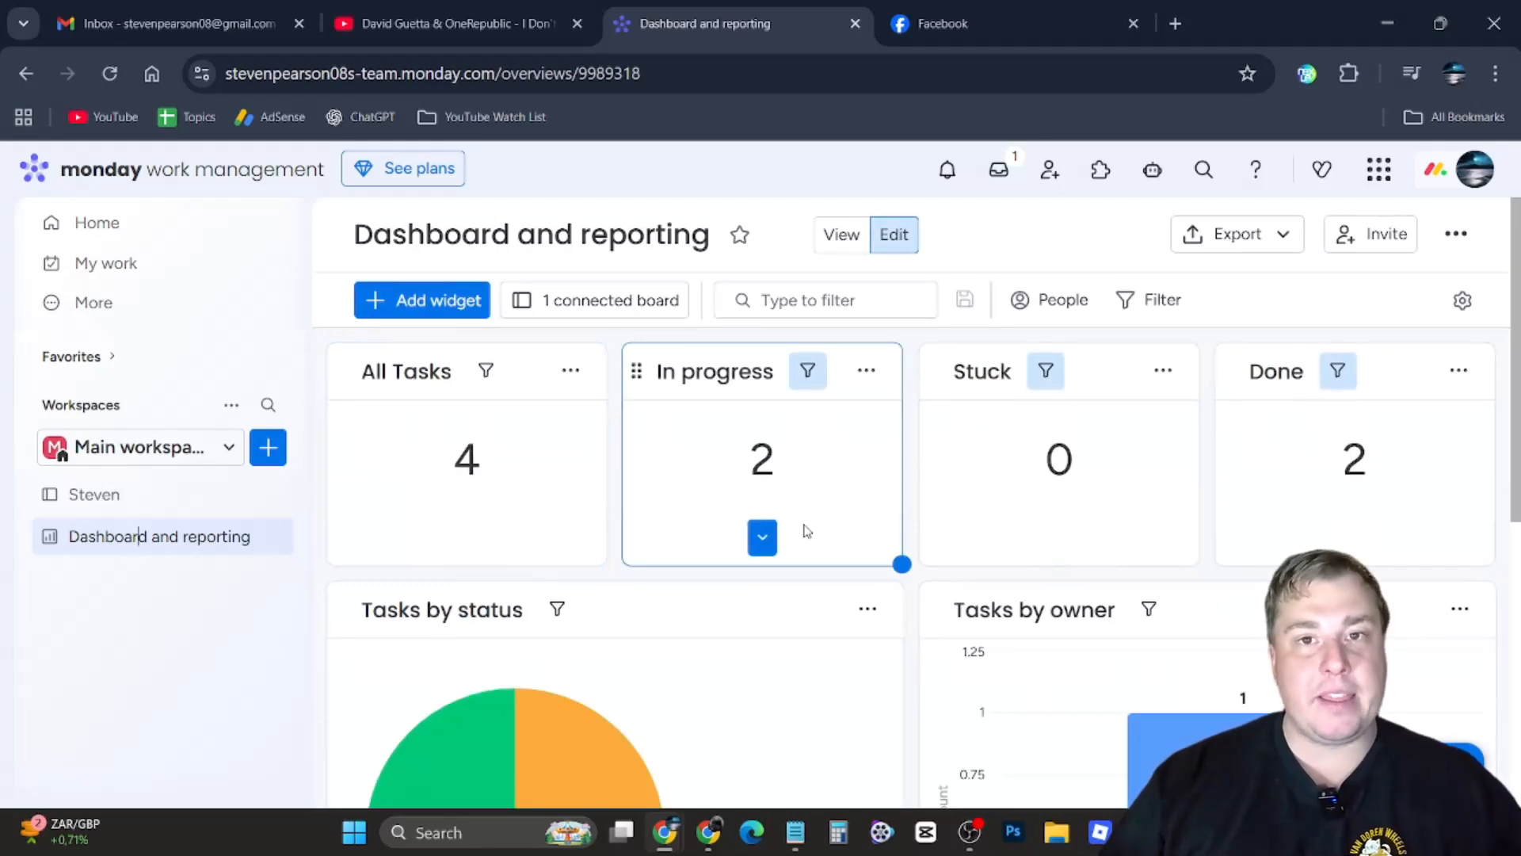
{"action": "scroll", "coordinate": [854, 535], "scroll_direction": "down", "scroll_amount": 3}
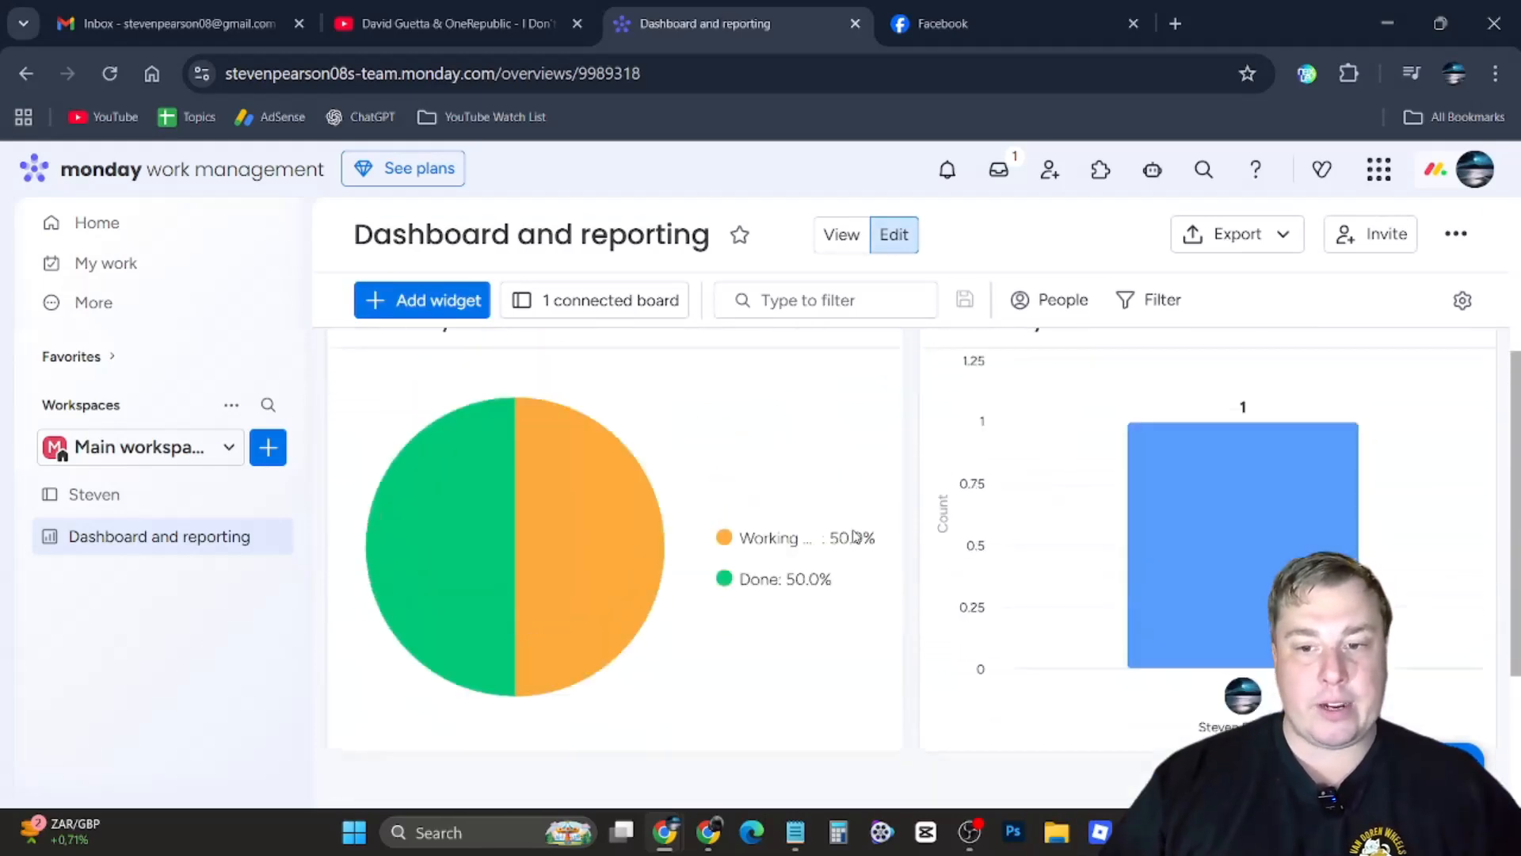
{"action": "scroll", "coordinate": [854, 535], "scroll_direction": "up", "scroll_amount": 3}
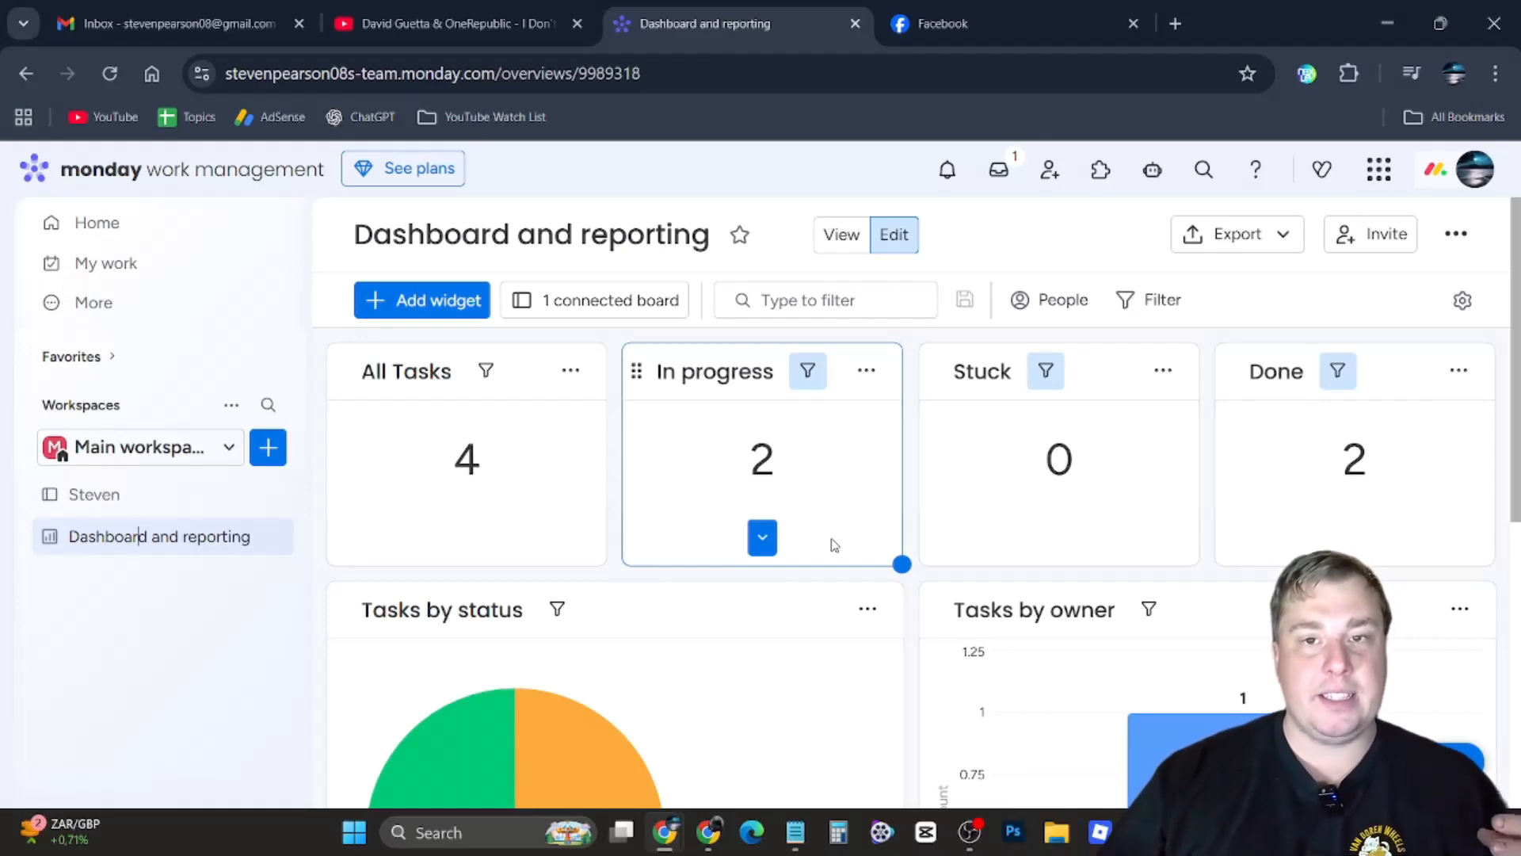
{"action": "scroll", "coordinate": [833, 545], "scroll_direction": "down", "scroll_amount": 3}
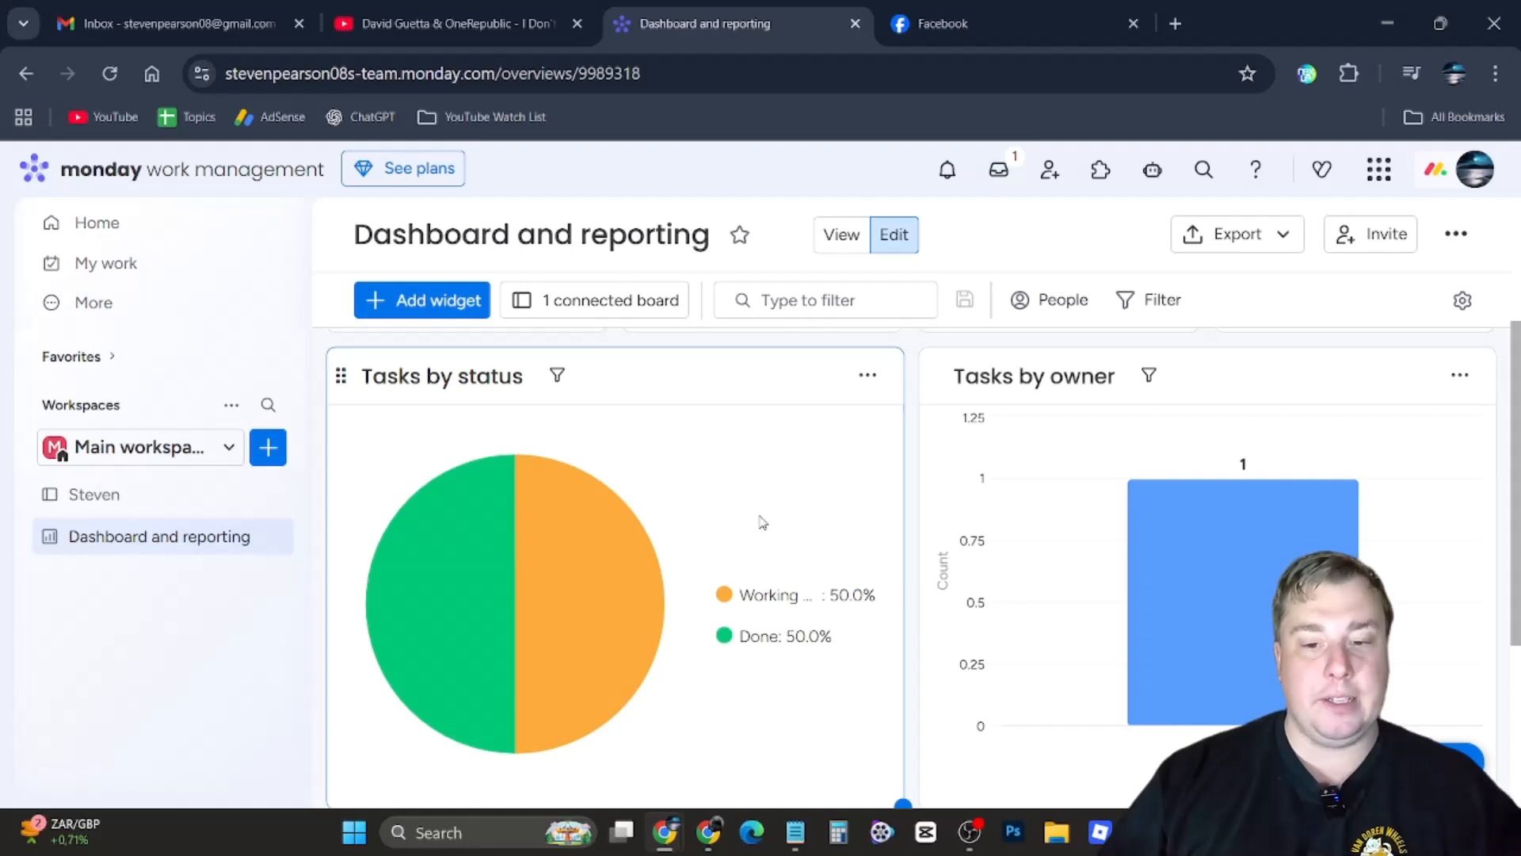
{"action": "scroll", "coordinate": [762, 523], "scroll_direction": "down", "scroll_amount": 1}
{"action": "scroll", "coordinate": [754, 520], "scroll_direction": "up", "scroll_amount": 1}
{"action": "mouse_move", "coordinate": [512, 617]}
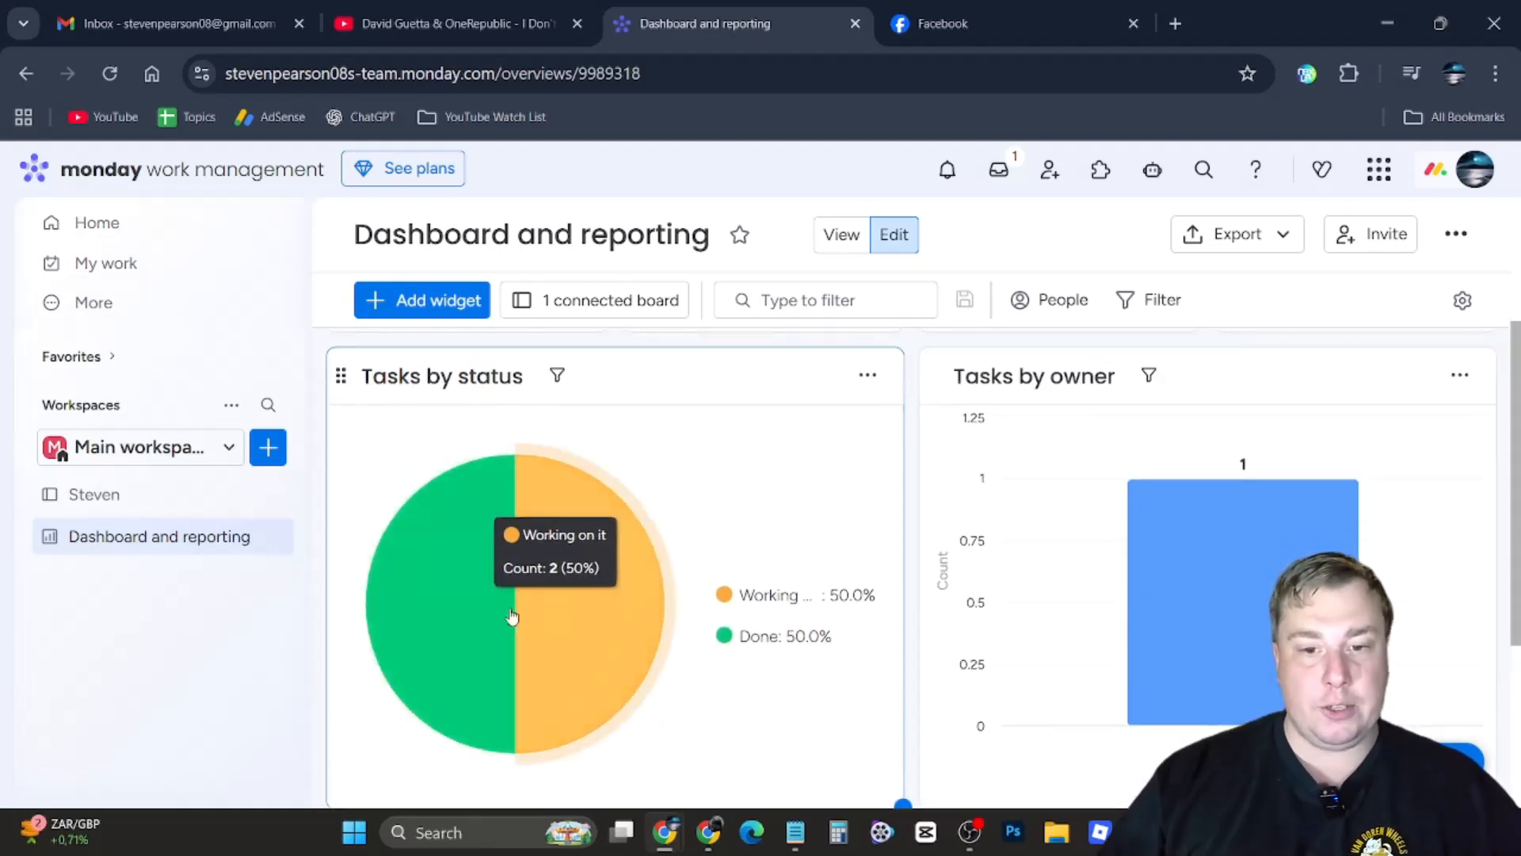
{"action": "scroll", "coordinate": [1146, 523], "scroll_direction": "down", "scroll_amount": 3}
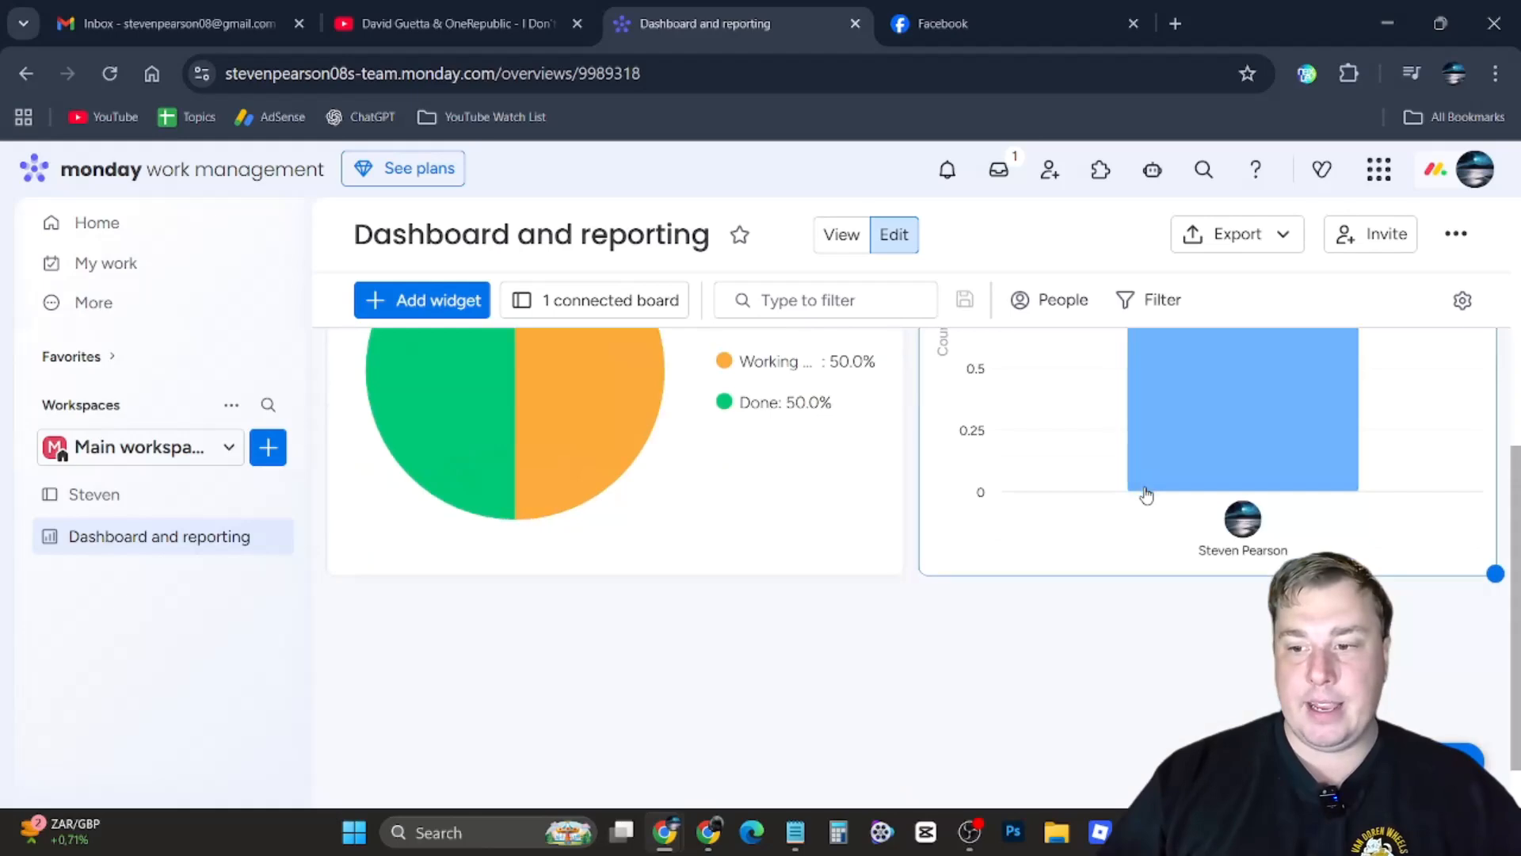
{"action": "scroll", "coordinate": [1146, 495], "scroll_direction": "down", "scroll_amount": 1}
{"action": "scroll", "coordinate": [1215, 502], "scroll_direction": "up", "scroll_amount": 7}
{"action": "scroll", "coordinate": [982, 418], "scroll_direction": "down", "scroll_amount": 3}
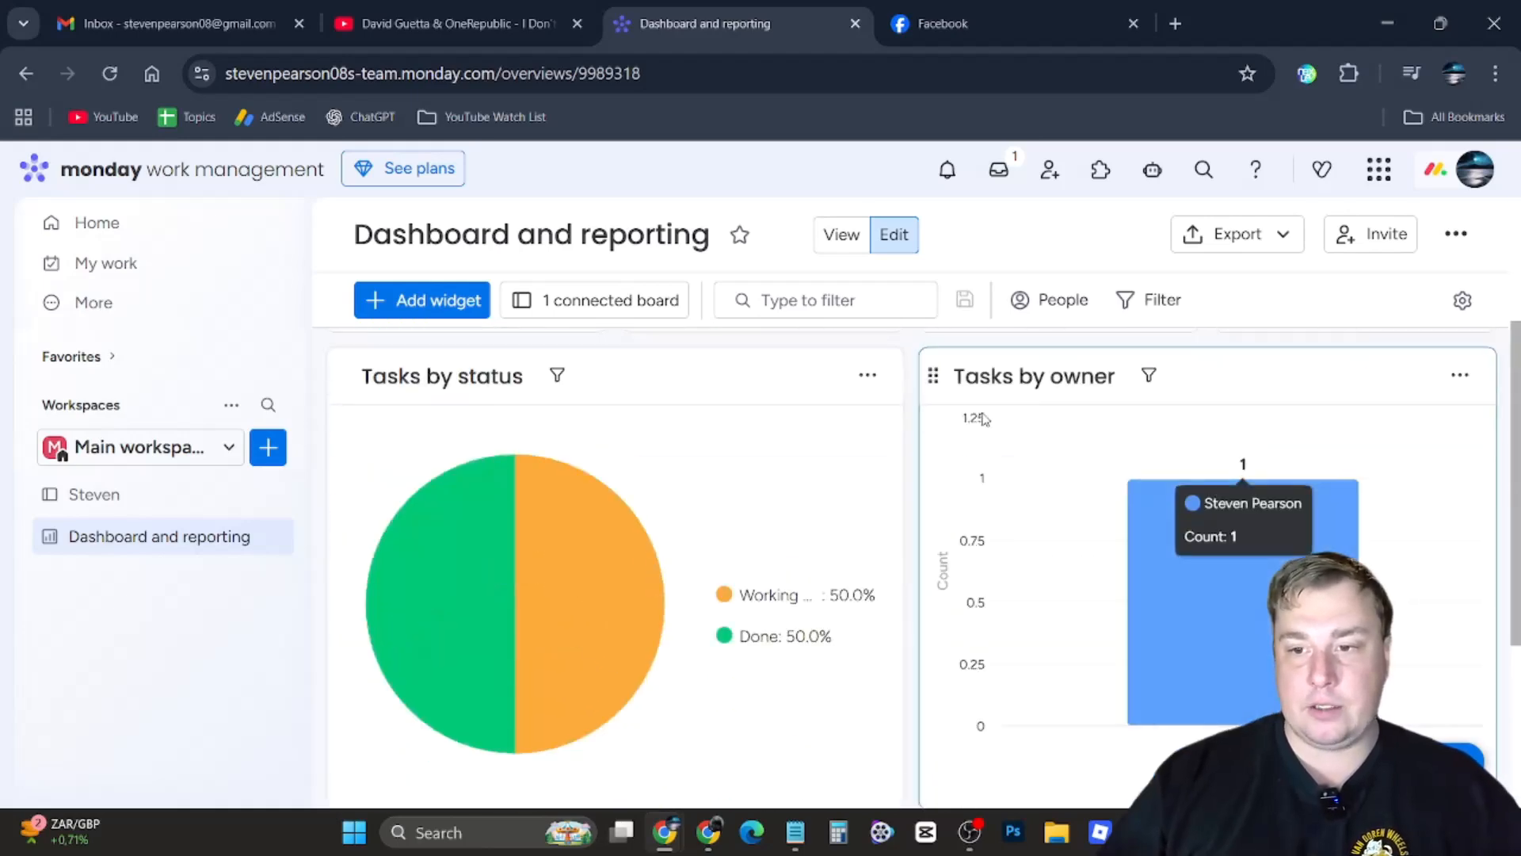
Open the Home page and look through its recently visited boards, update feed and workspaces
{"action": "scroll", "coordinate": [1042, 559], "scroll_direction": "up", "scroll_amount": 3}
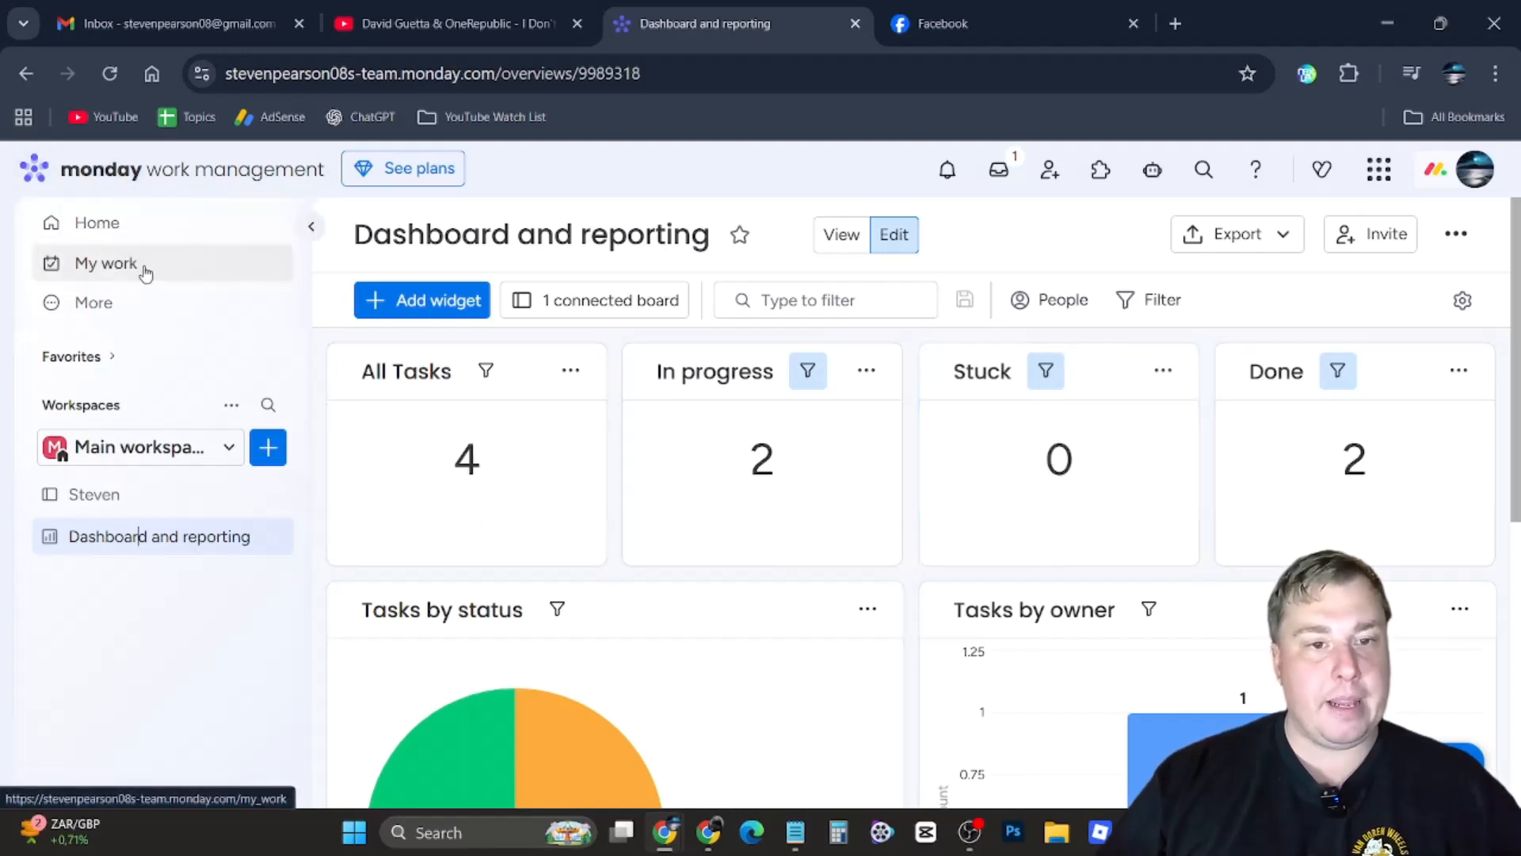
{"action": "left_click", "coordinate": [114, 226]}
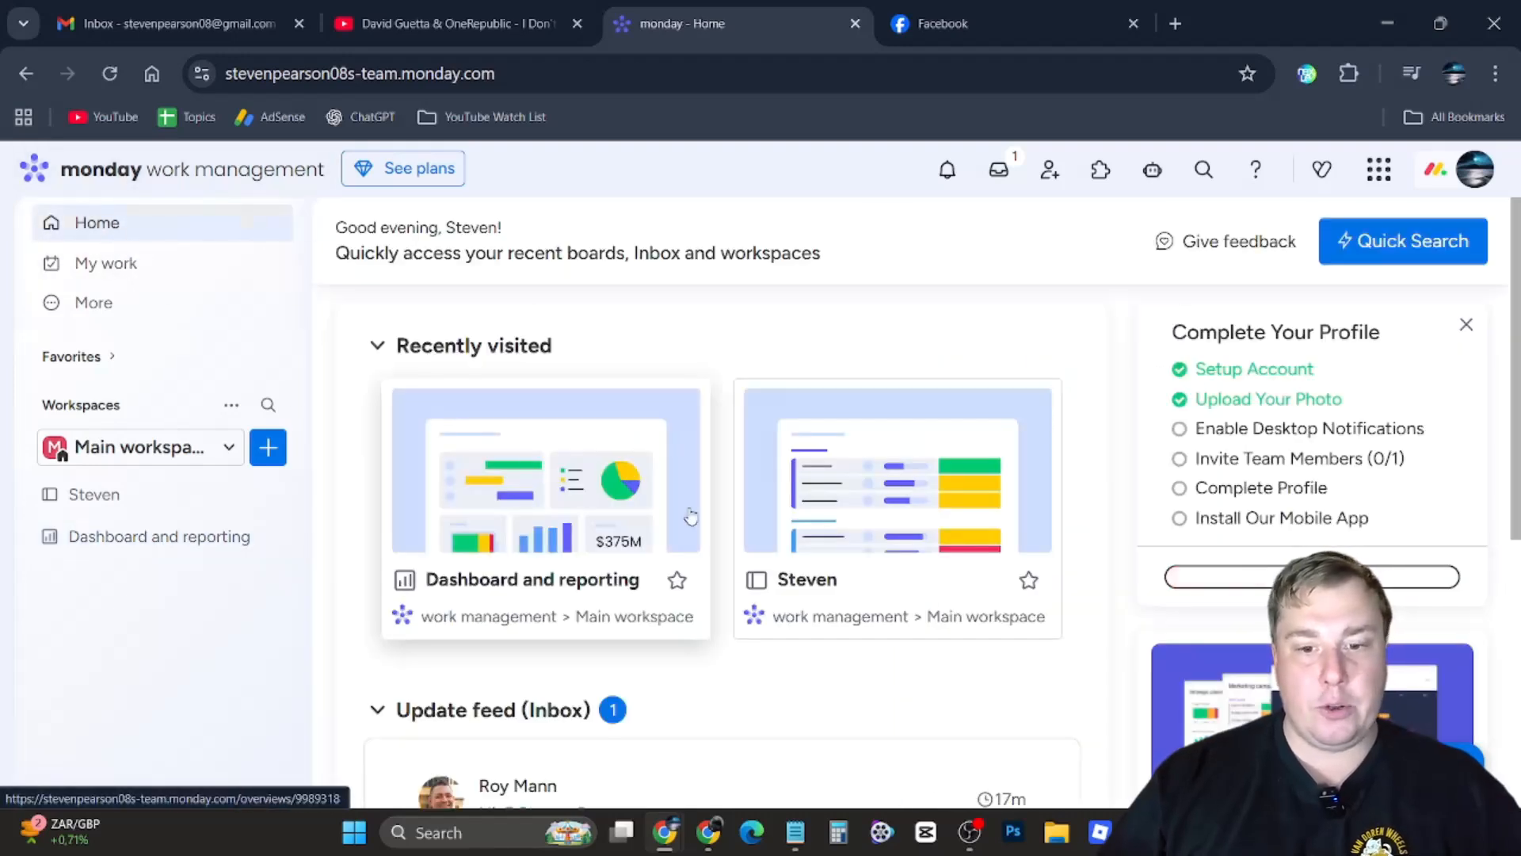
{"action": "scroll", "coordinate": [695, 518], "scroll_direction": "down", "scroll_amount": 2}
{"action": "scroll", "coordinate": [695, 518], "scroll_direction": "down", "scroll_amount": 2}
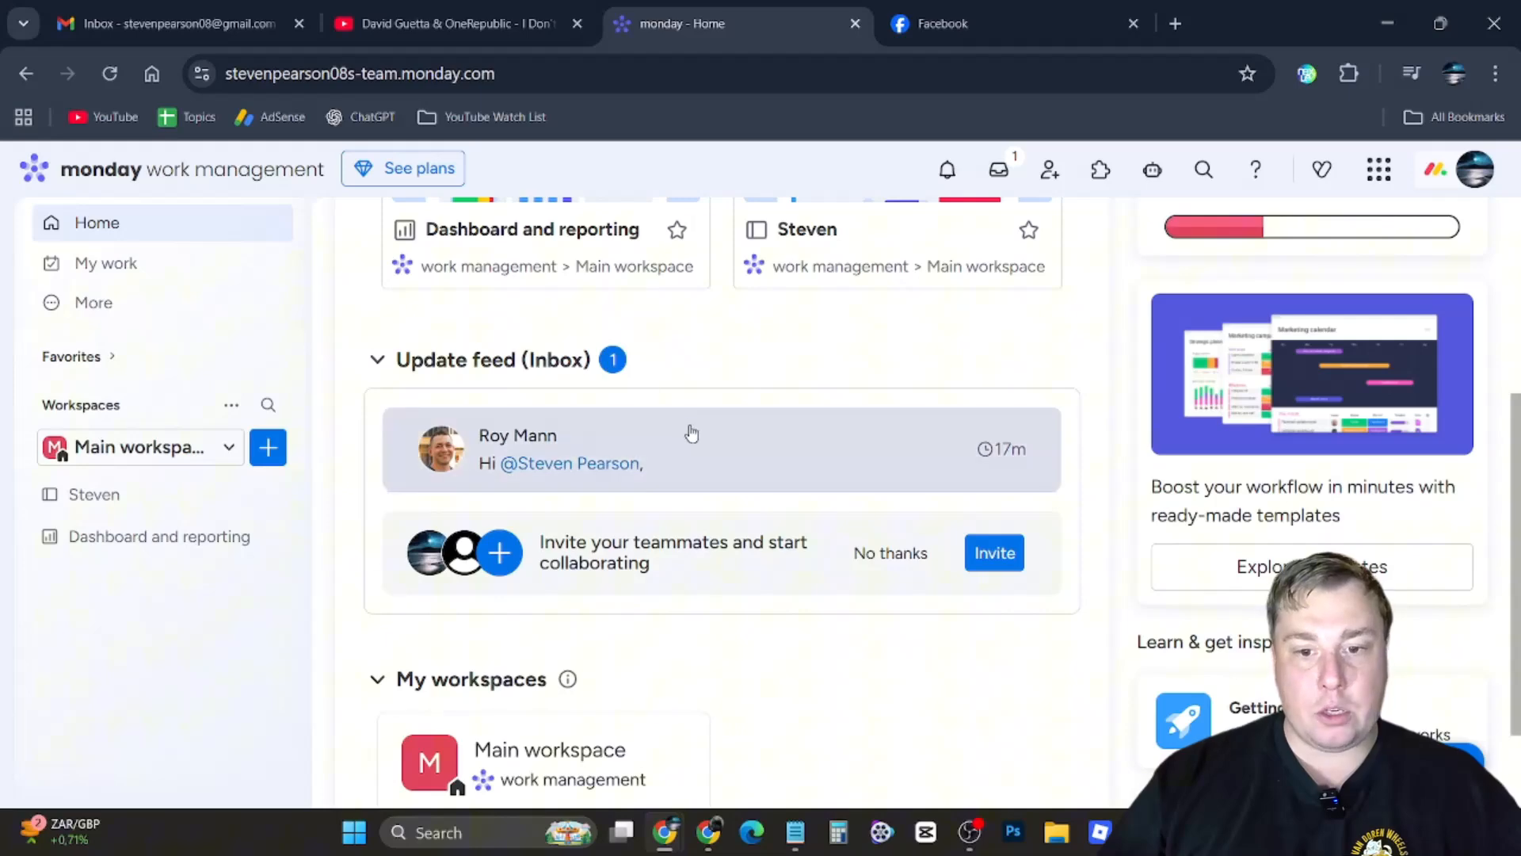
{"action": "scroll", "coordinate": [712, 446], "scroll_direction": "down", "scroll_amount": 2}
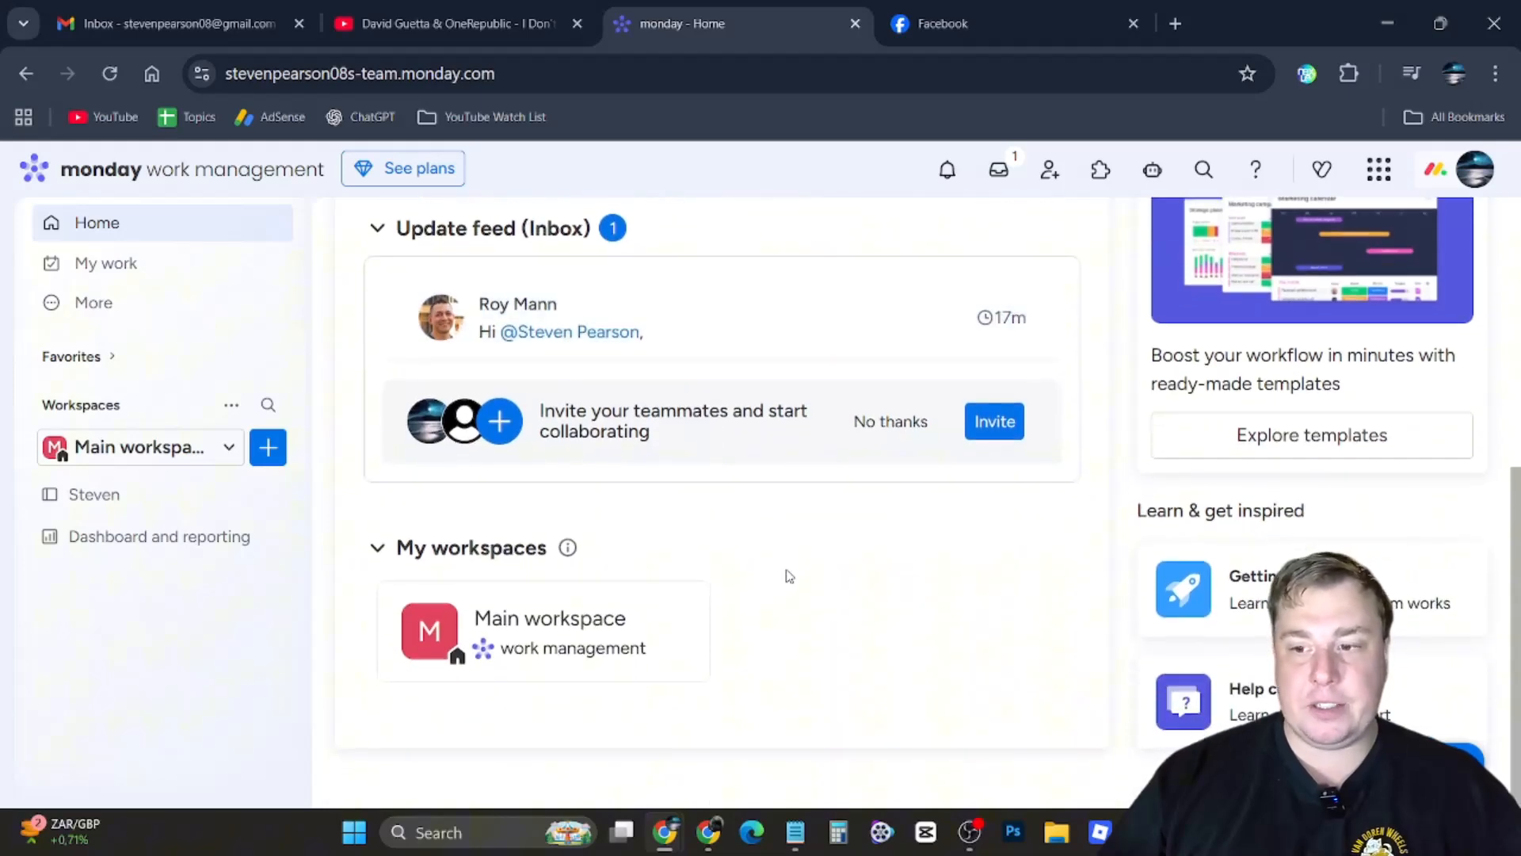
{"action": "scroll", "coordinate": [789, 576], "scroll_direction": "up", "scroll_amount": 3}
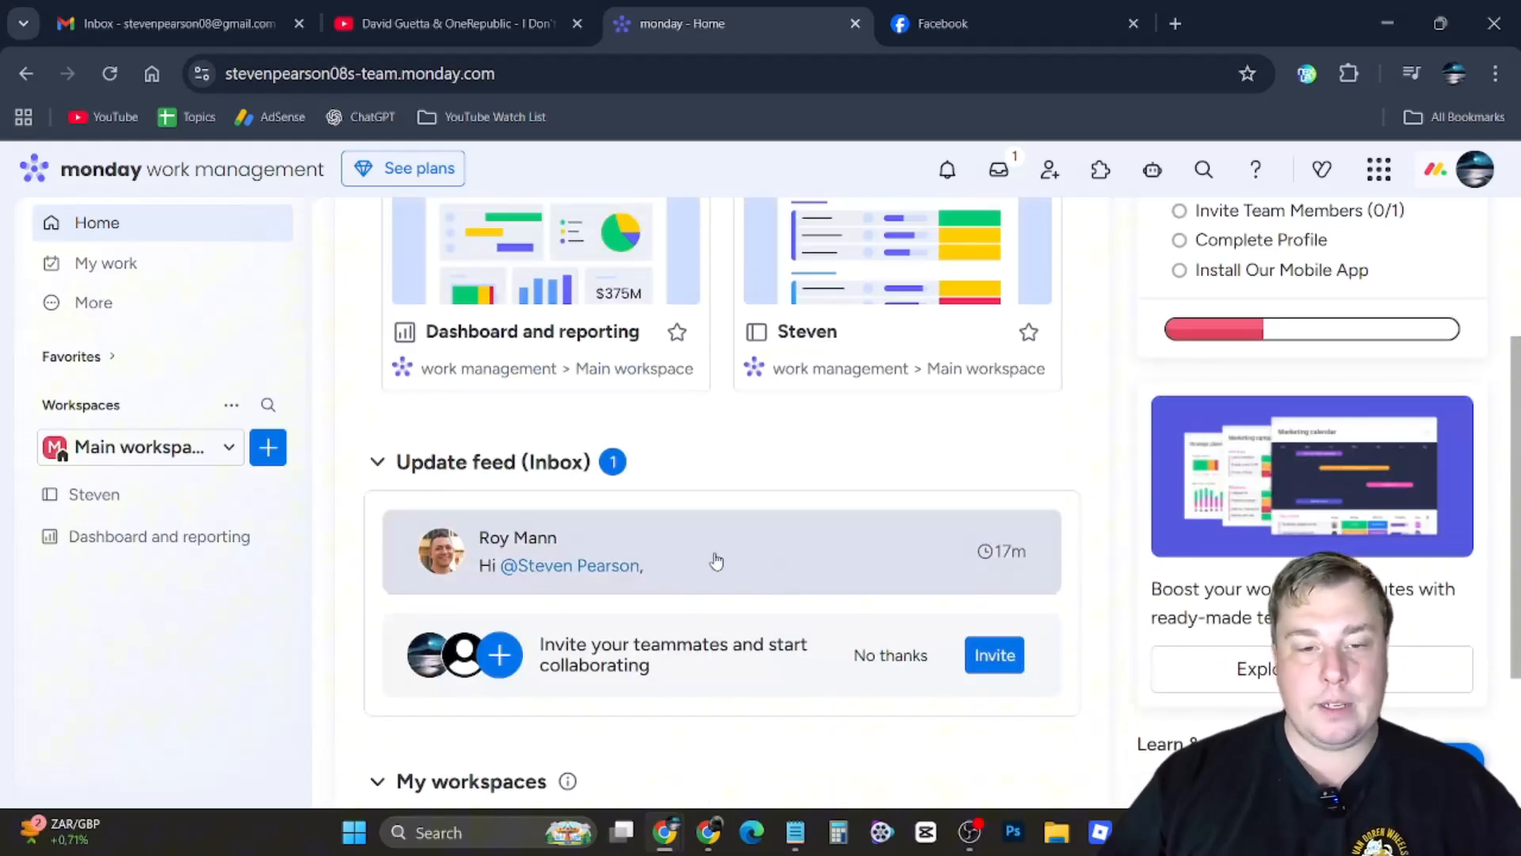
{"action": "scroll", "coordinate": [719, 562], "scroll_direction": "up", "scroll_amount": 3}
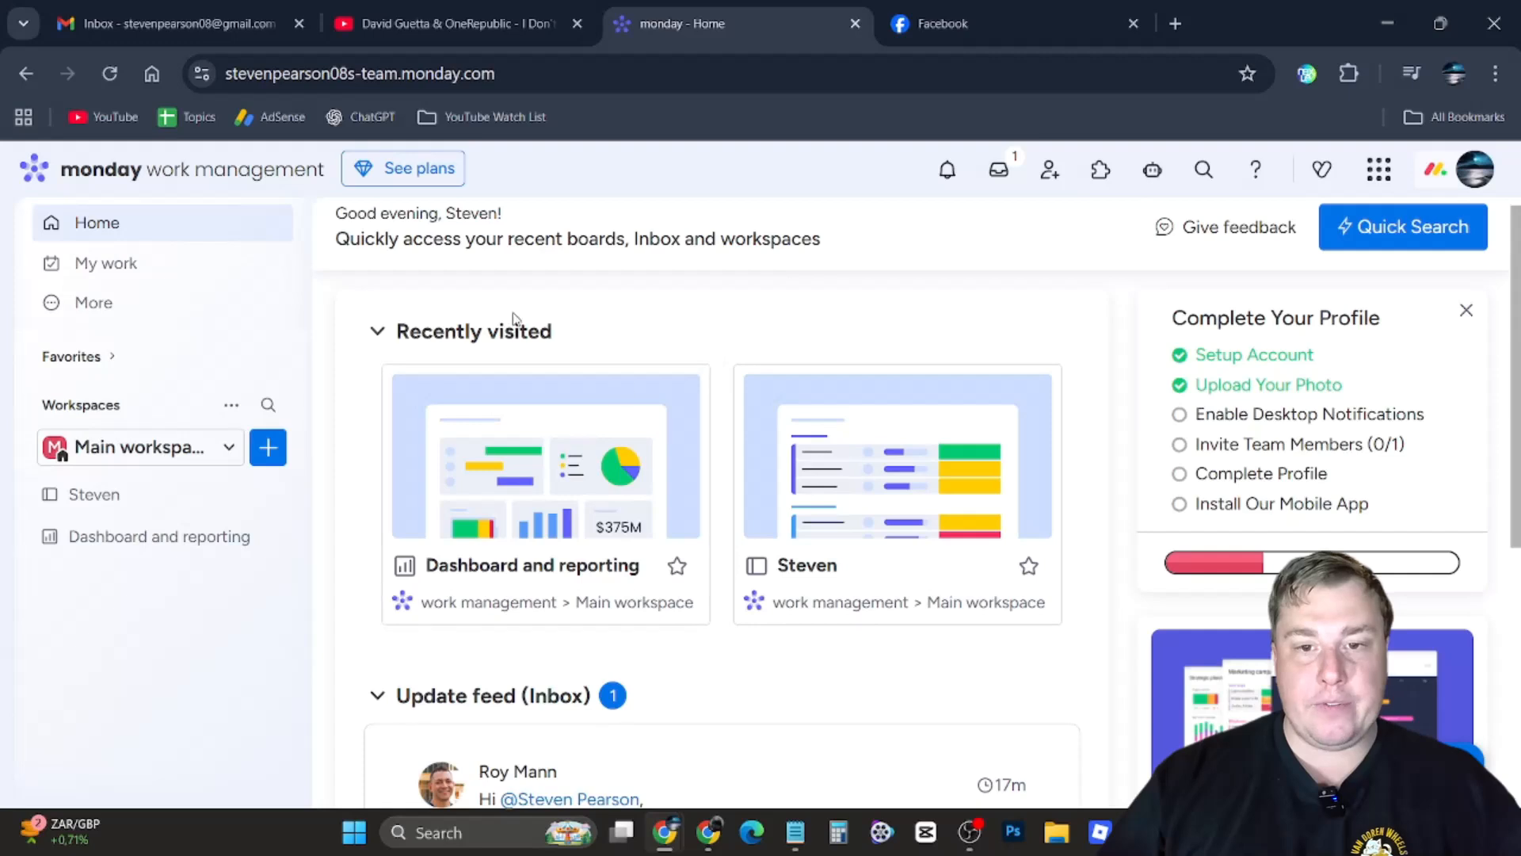
Open My Work, dismiss its welcome dialog, and look through the assigned tasks grouped by date
{"action": "left_click", "coordinate": [143, 268]}
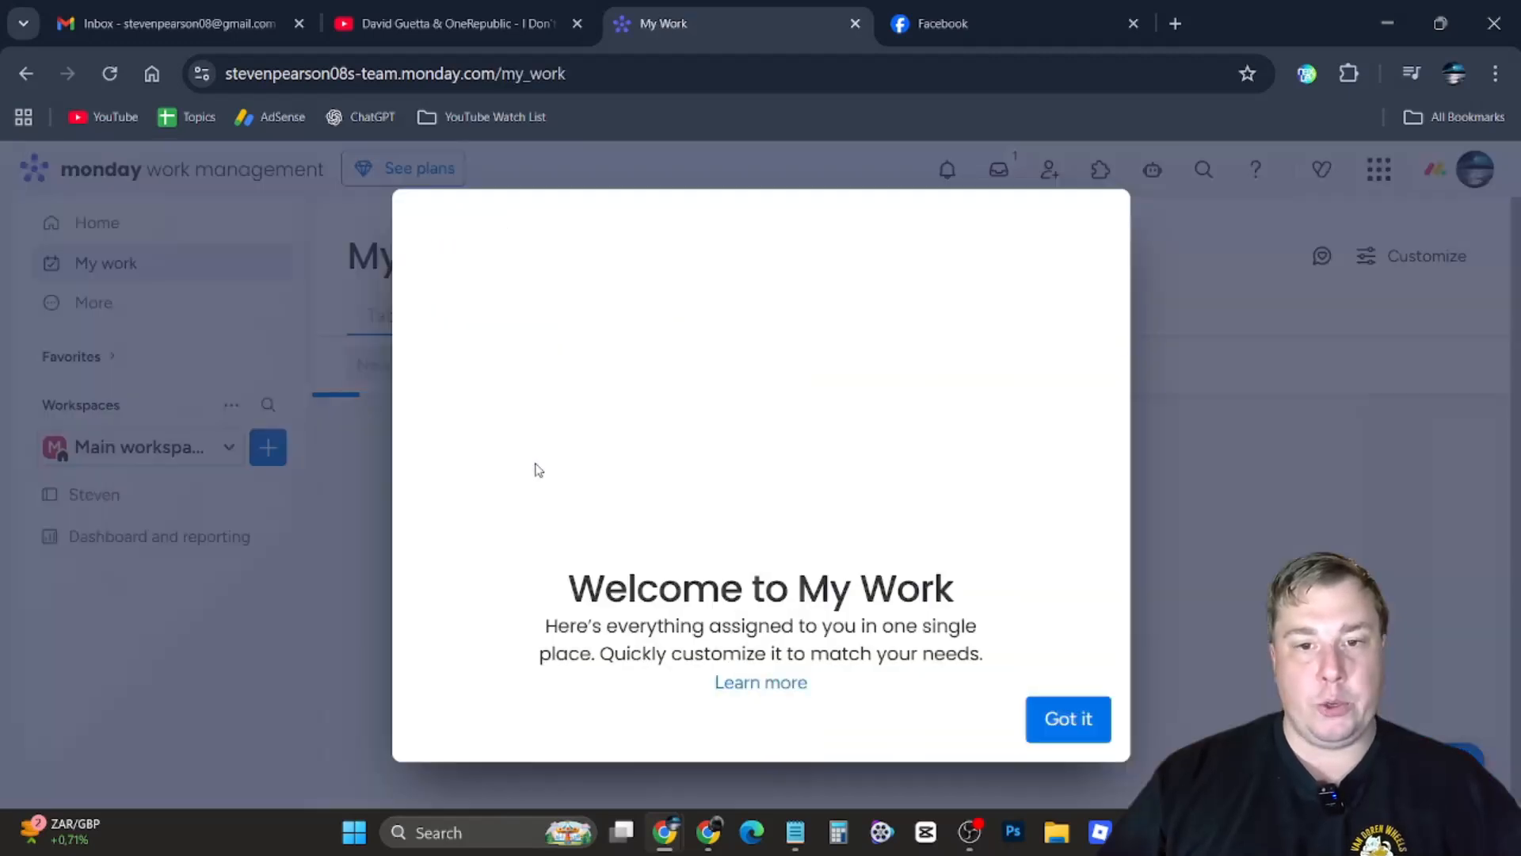
{"action": "left_click", "coordinate": [1072, 720]}
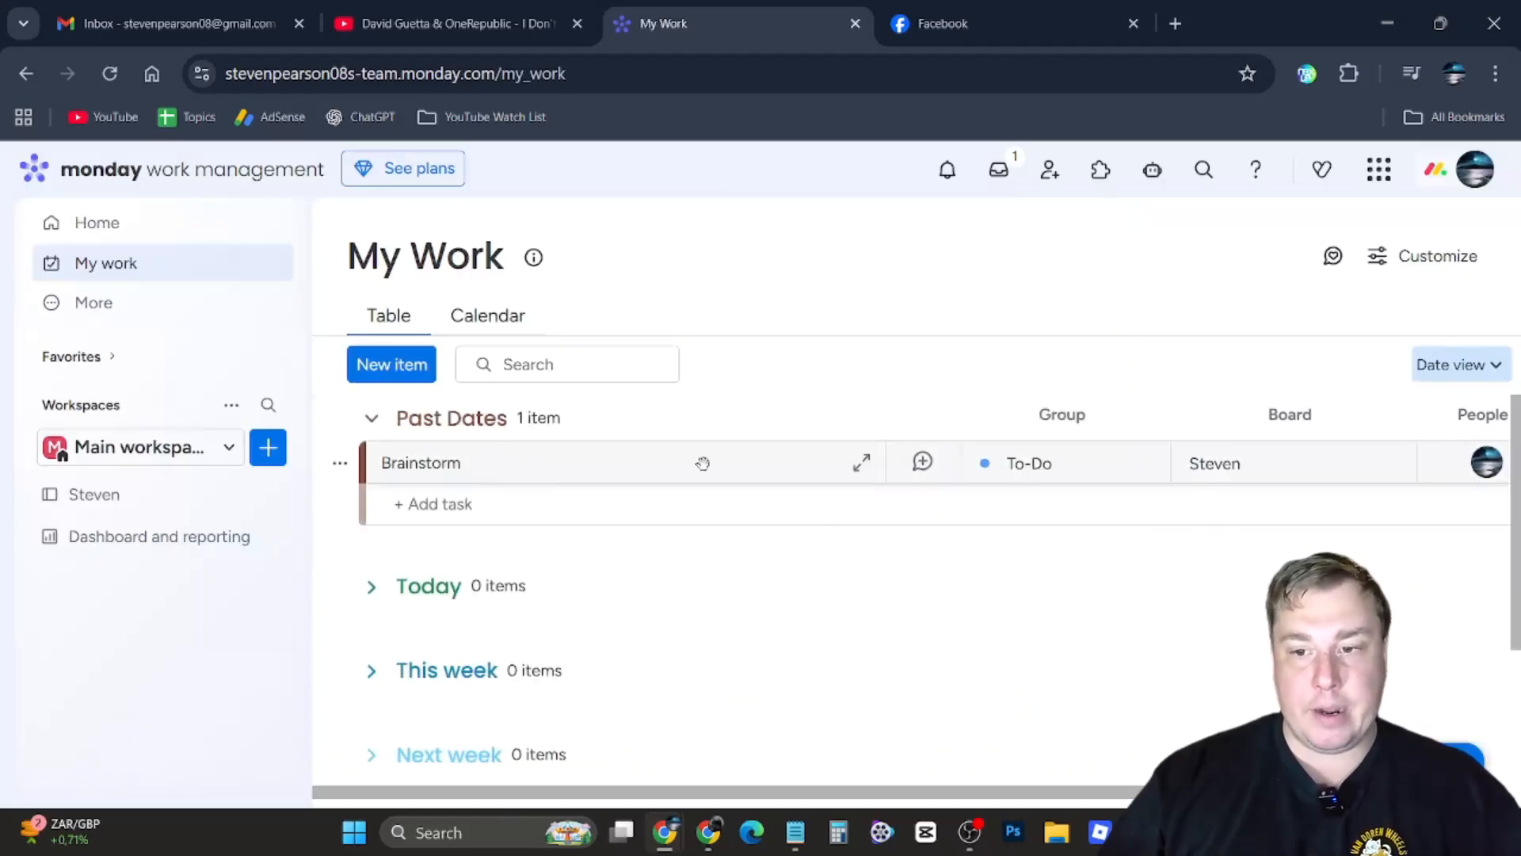
{"action": "scroll", "coordinate": [1023, 567], "scroll_direction": "down", "scroll_amount": 3}
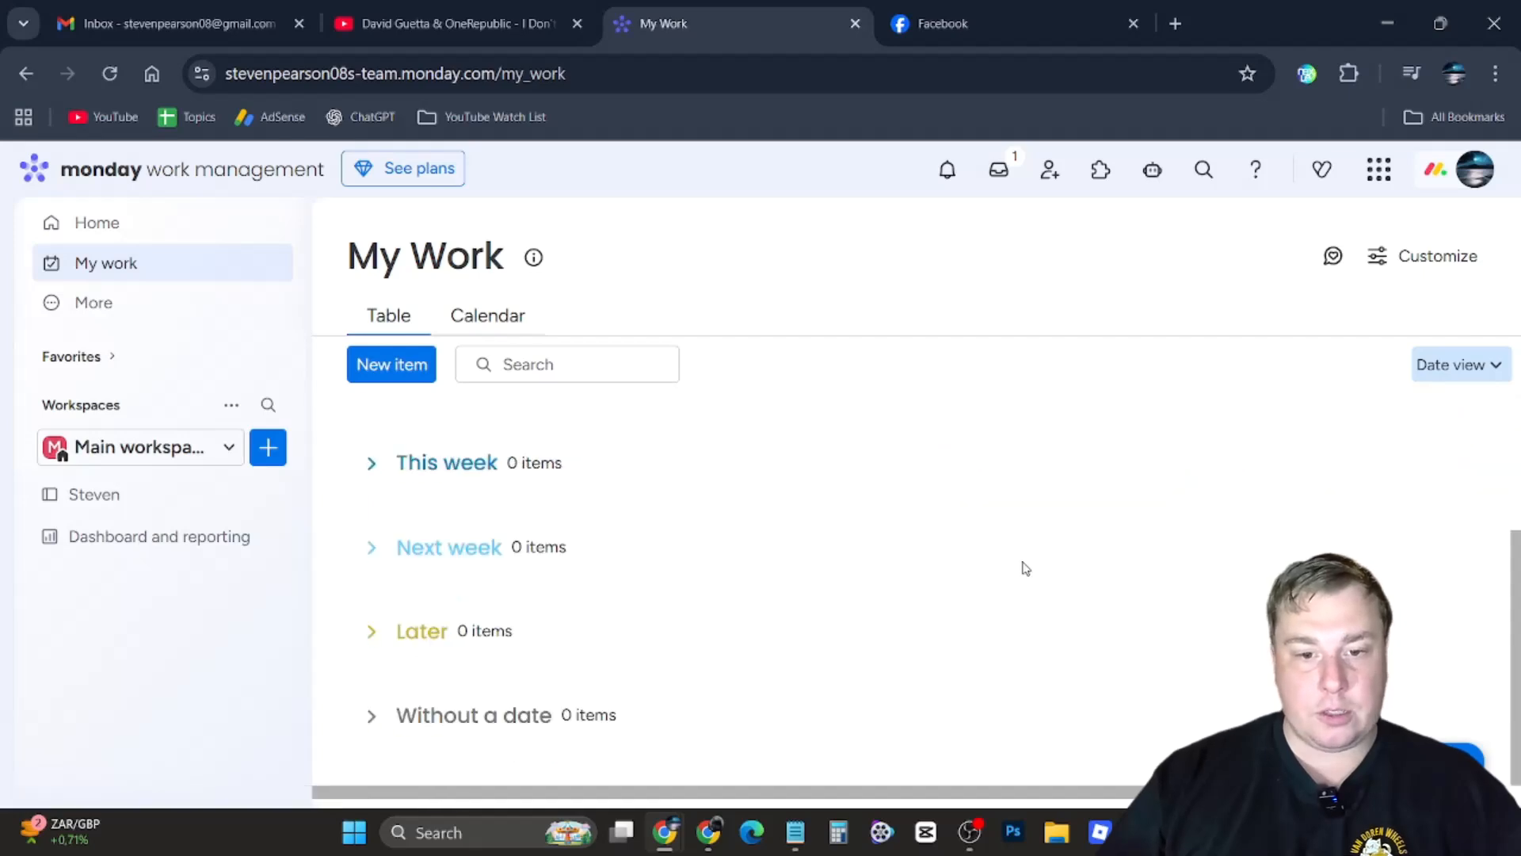
{"action": "scroll", "coordinate": [1023, 567], "scroll_direction": "up", "scroll_amount": 3}
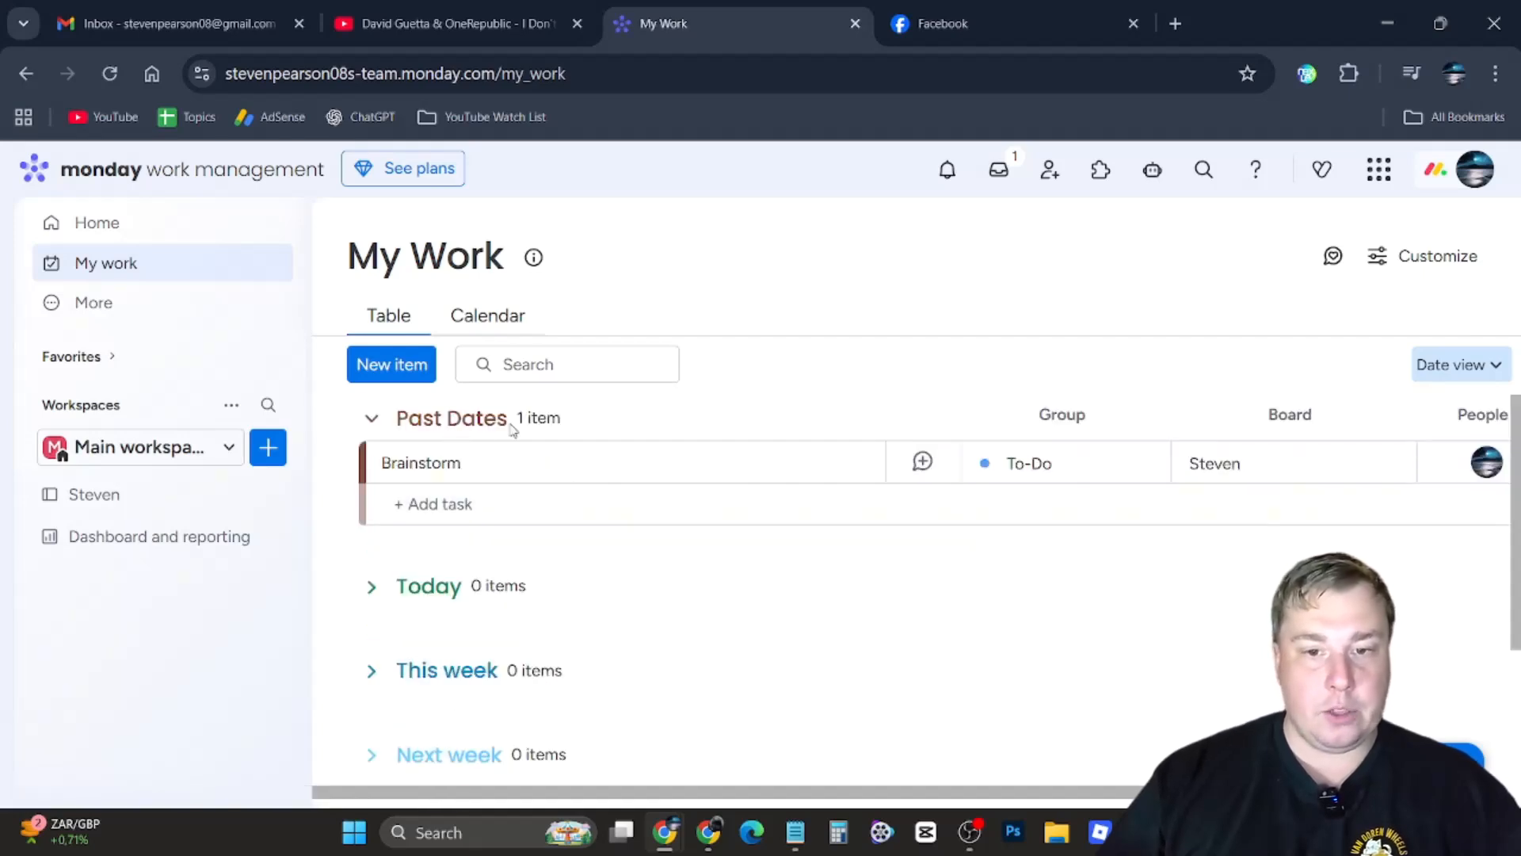
{"action": "scroll", "coordinate": [508, 589], "scroll_direction": "down", "scroll_amount": 1}
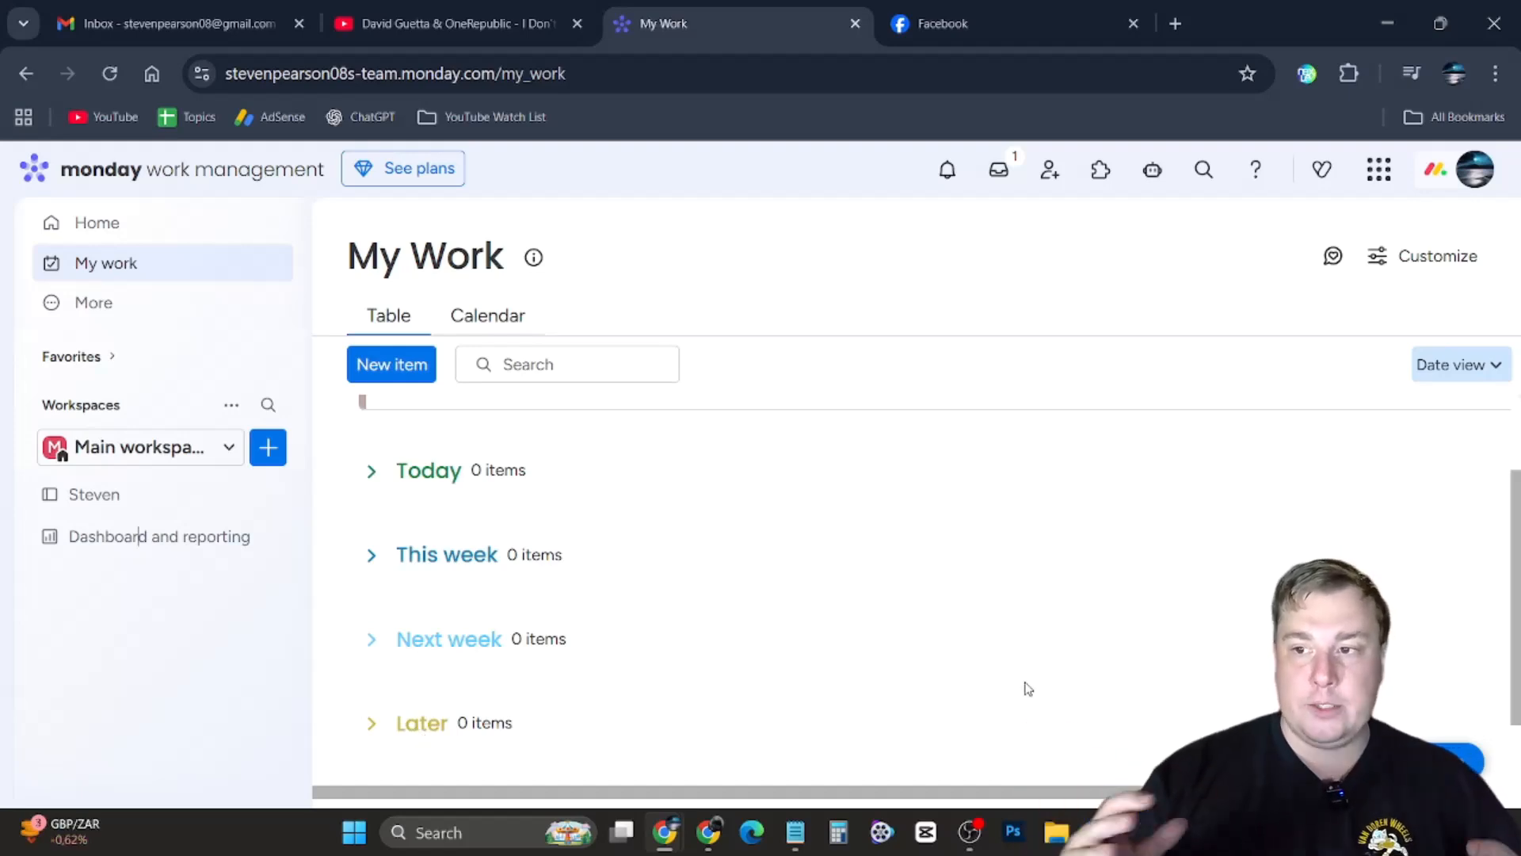
{"action": "scroll", "coordinate": [781, 590], "scroll_direction": "up", "scroll_amount": 1}
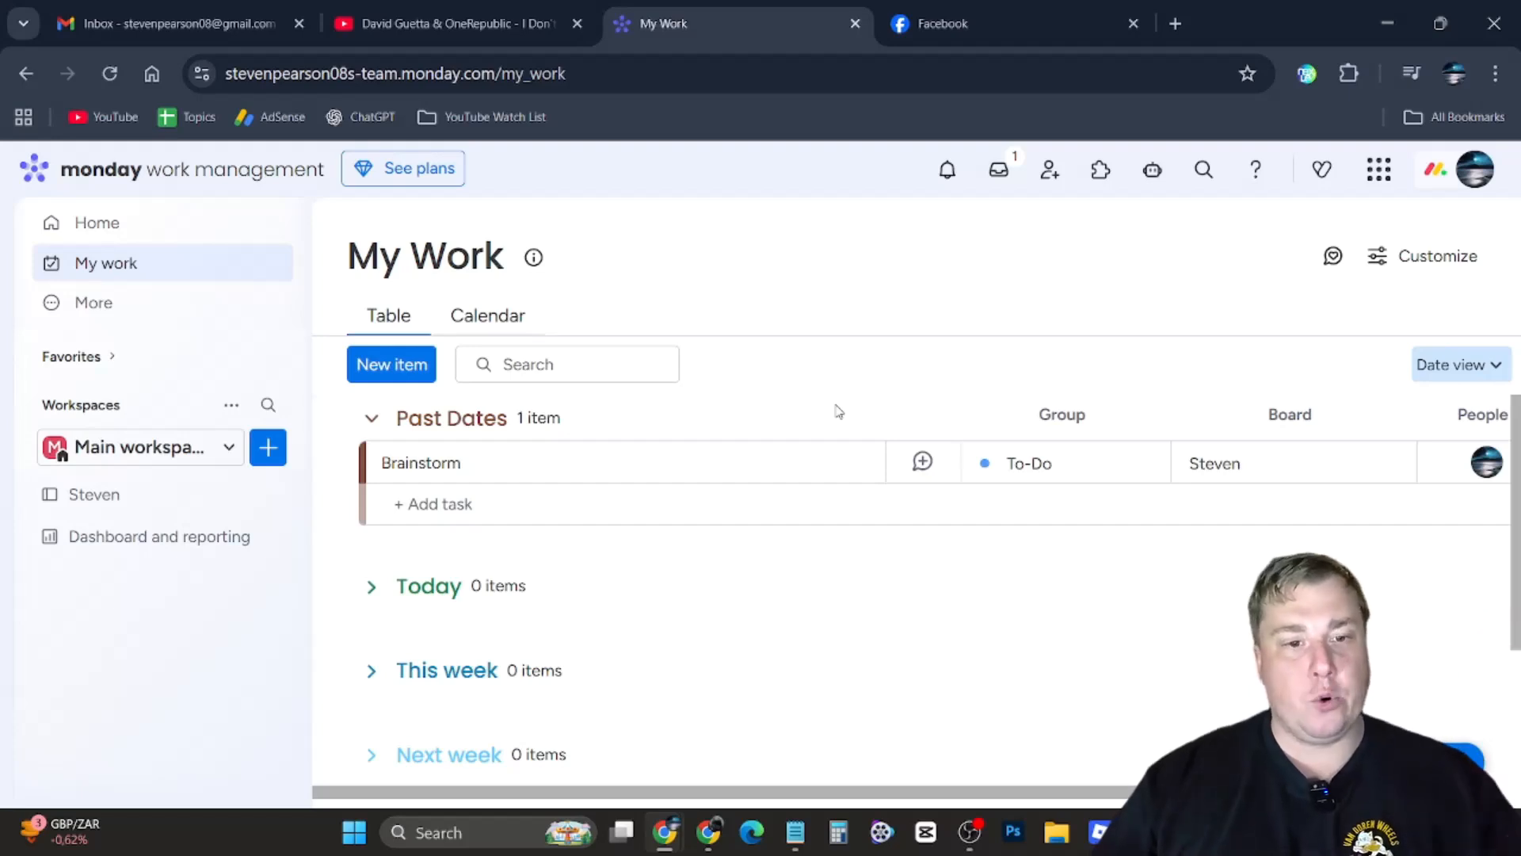
Open the Steven board's Kanban view from the Main workspace and add a task named Edit The YouTube Video under Working on it
{"action": "left_click", "coordinate": [127, 310]}
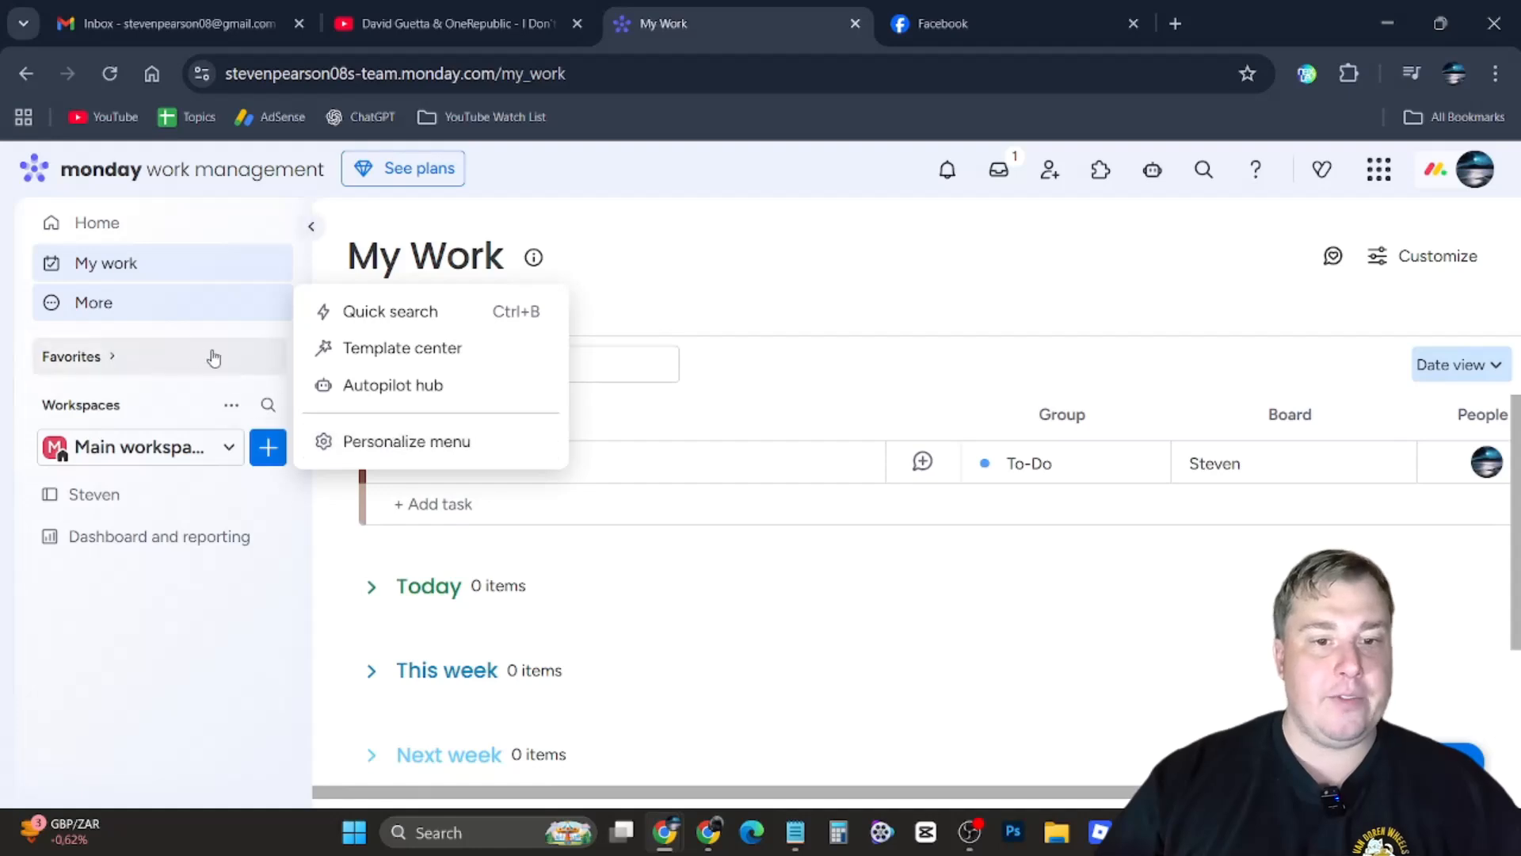
{"action": "left_click", "coordinate": [158, 450]}
{"action": "left_click", "coordinate": [125, 588]}
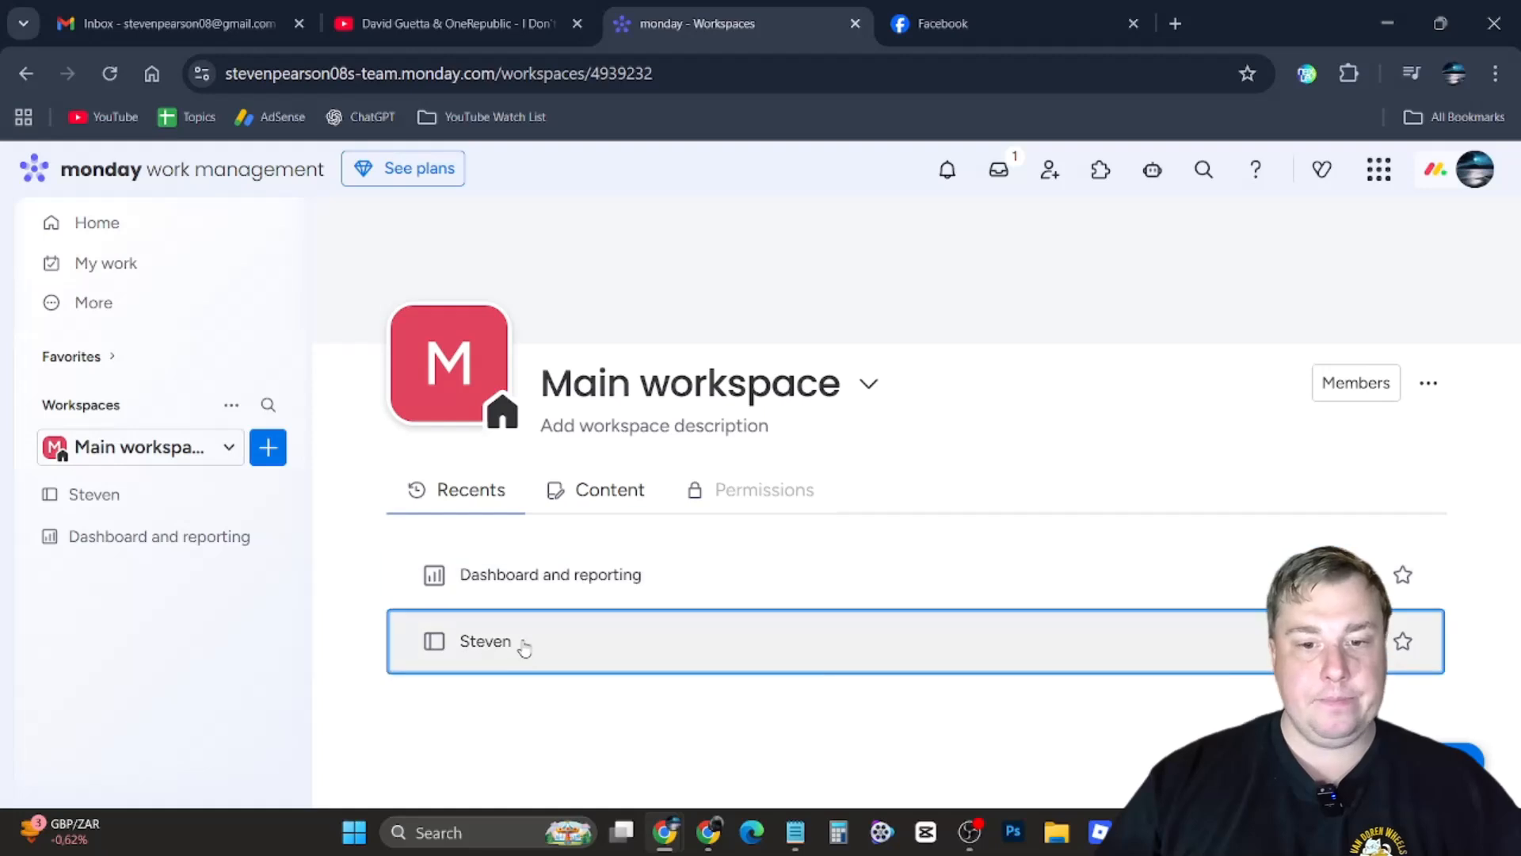
{"action": "left_click", "coordinate": [523, 648]}
{"action": "left_click", "coordinate": [1294, 388]}
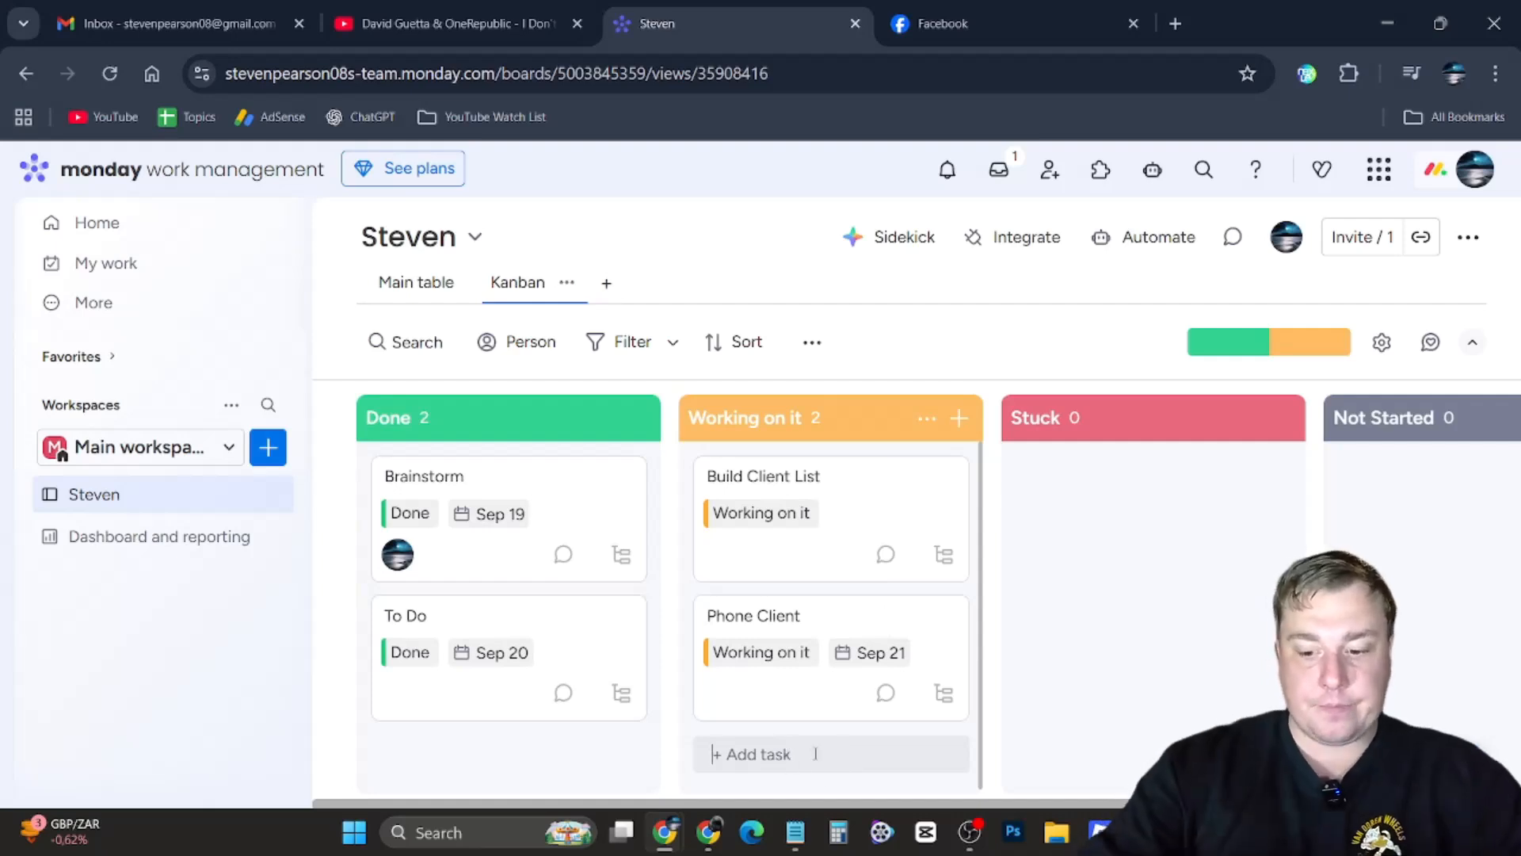
{"action": "left_click", "coordinate": [787, 753]}
{"action": "type", "text": "Mak"}
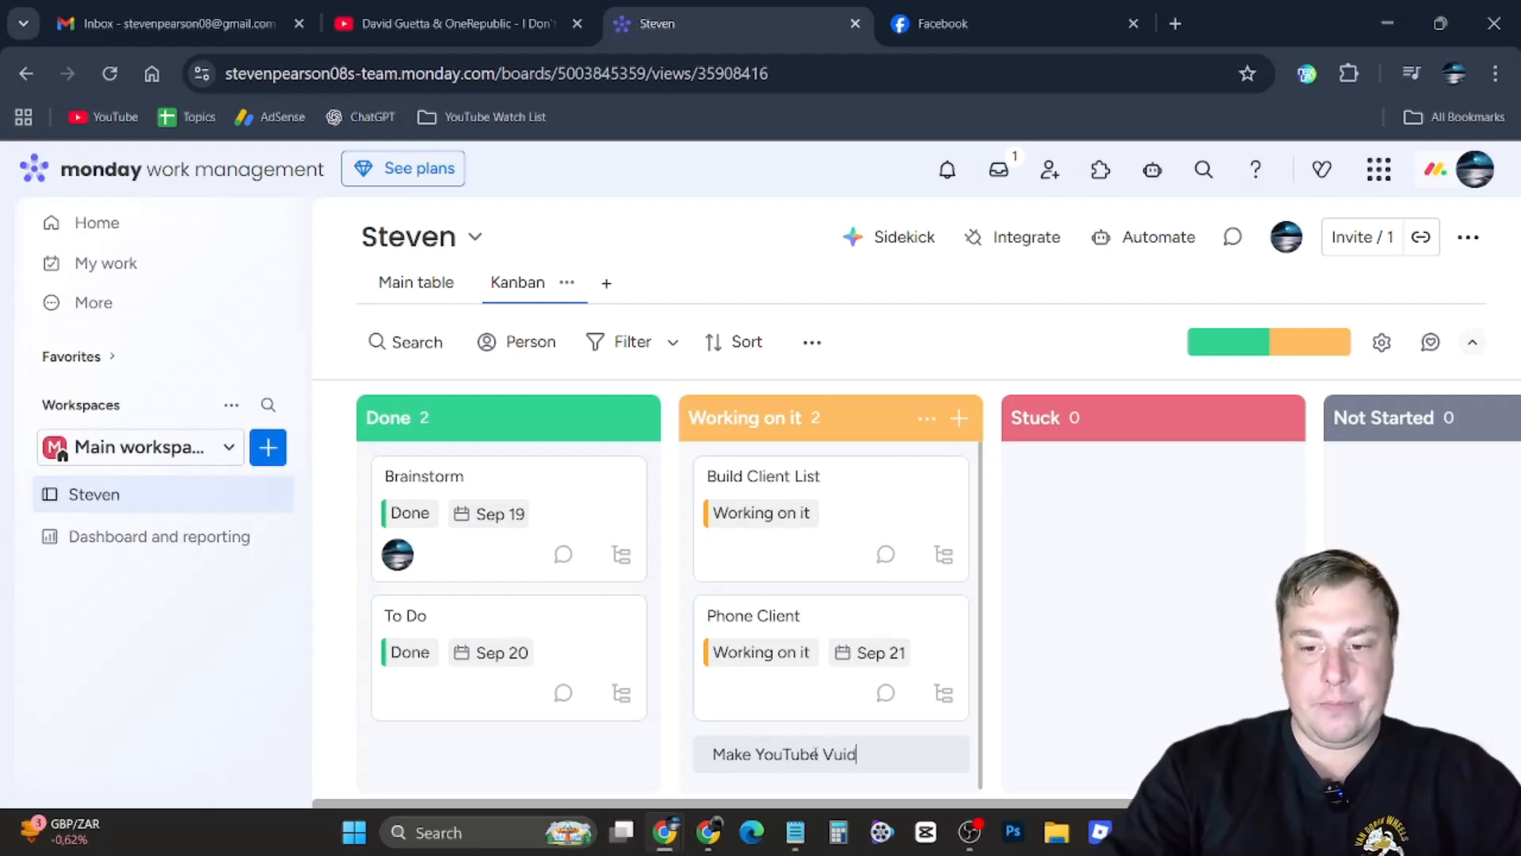
{"action": "type", "text": "e YouTube Video"}
{"action": "key", "text": "Return"}
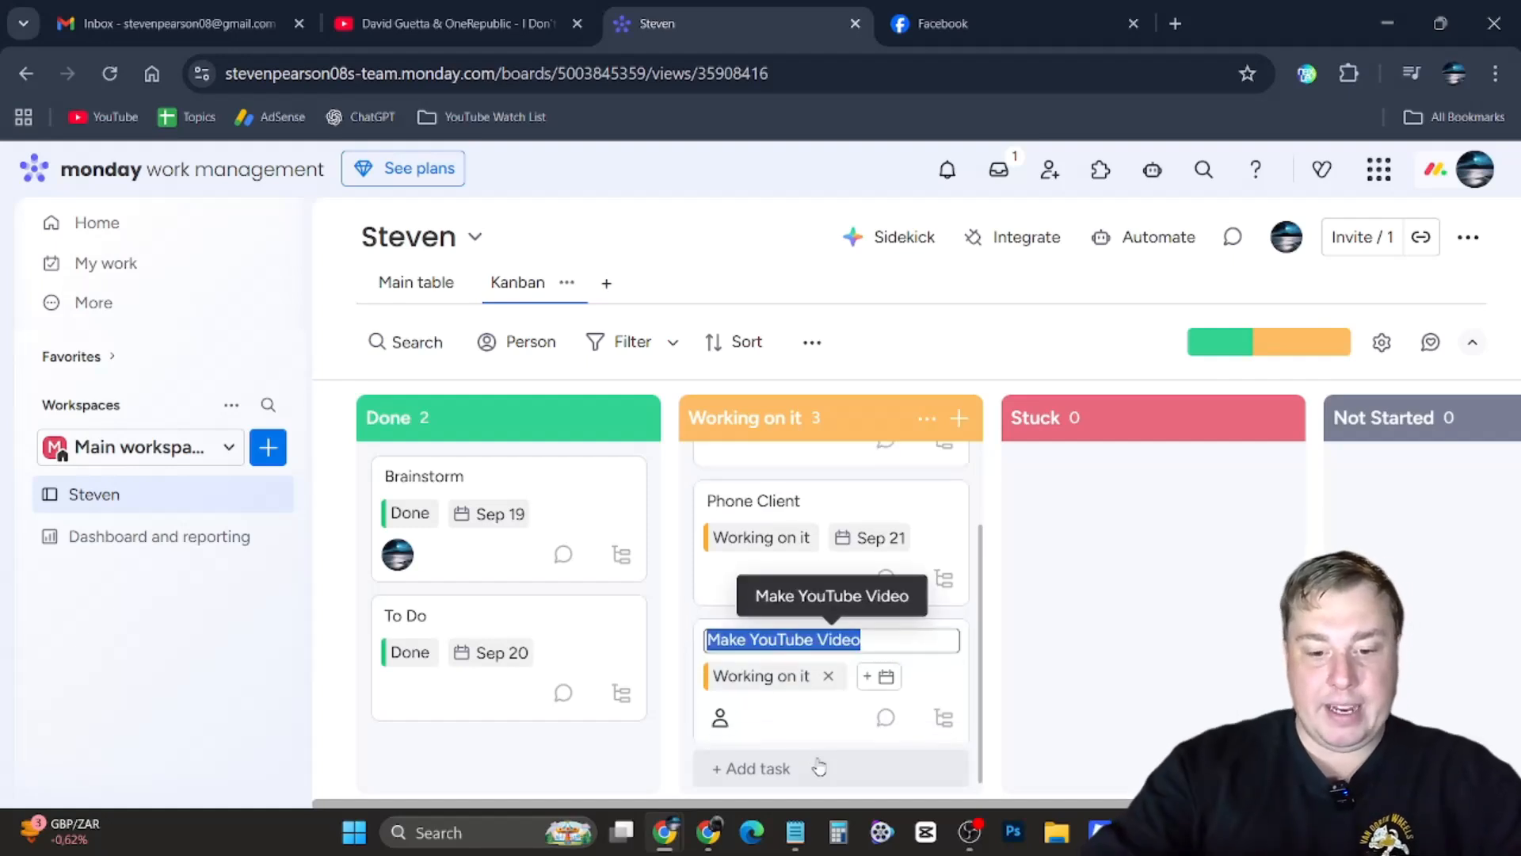
{"action": "type", "text": "Edit The"}
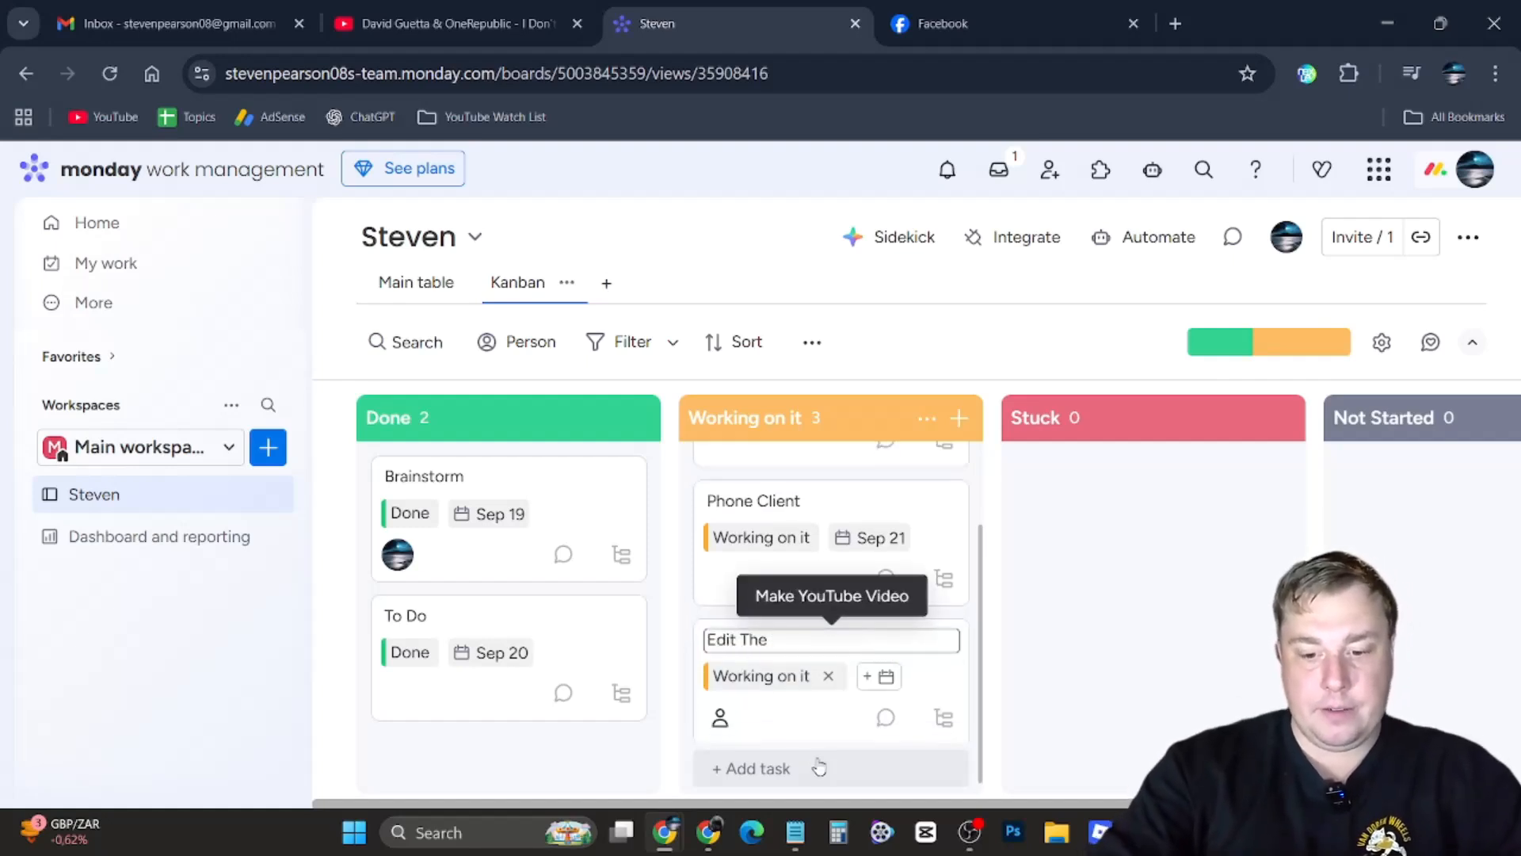
{"action": "type", "text": " YouTube Vid"}
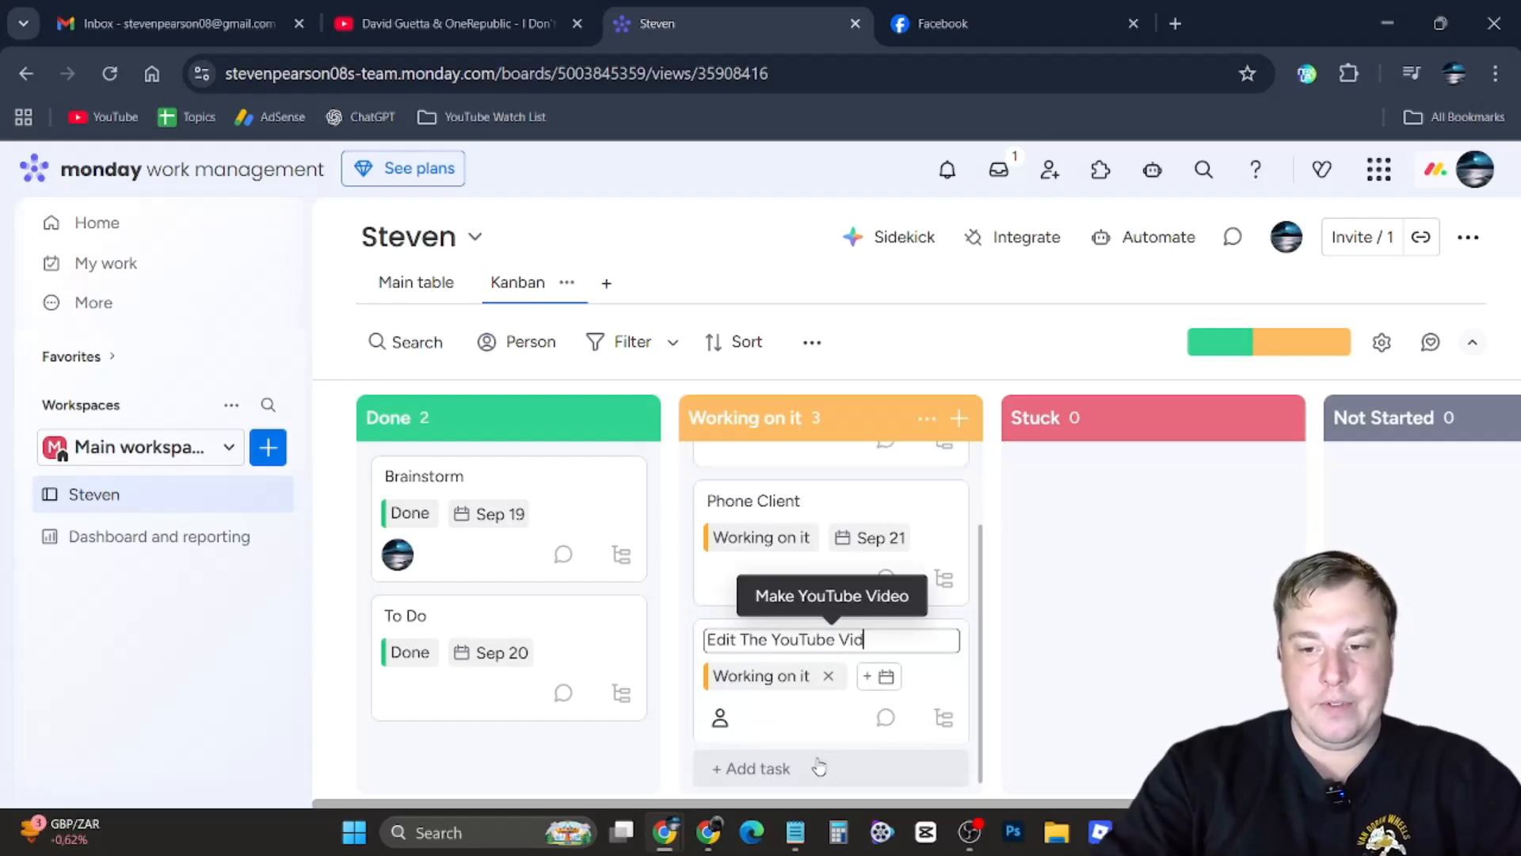
{"action": "type", "text": "eo"}
{"action": "key", "text": "Return"}
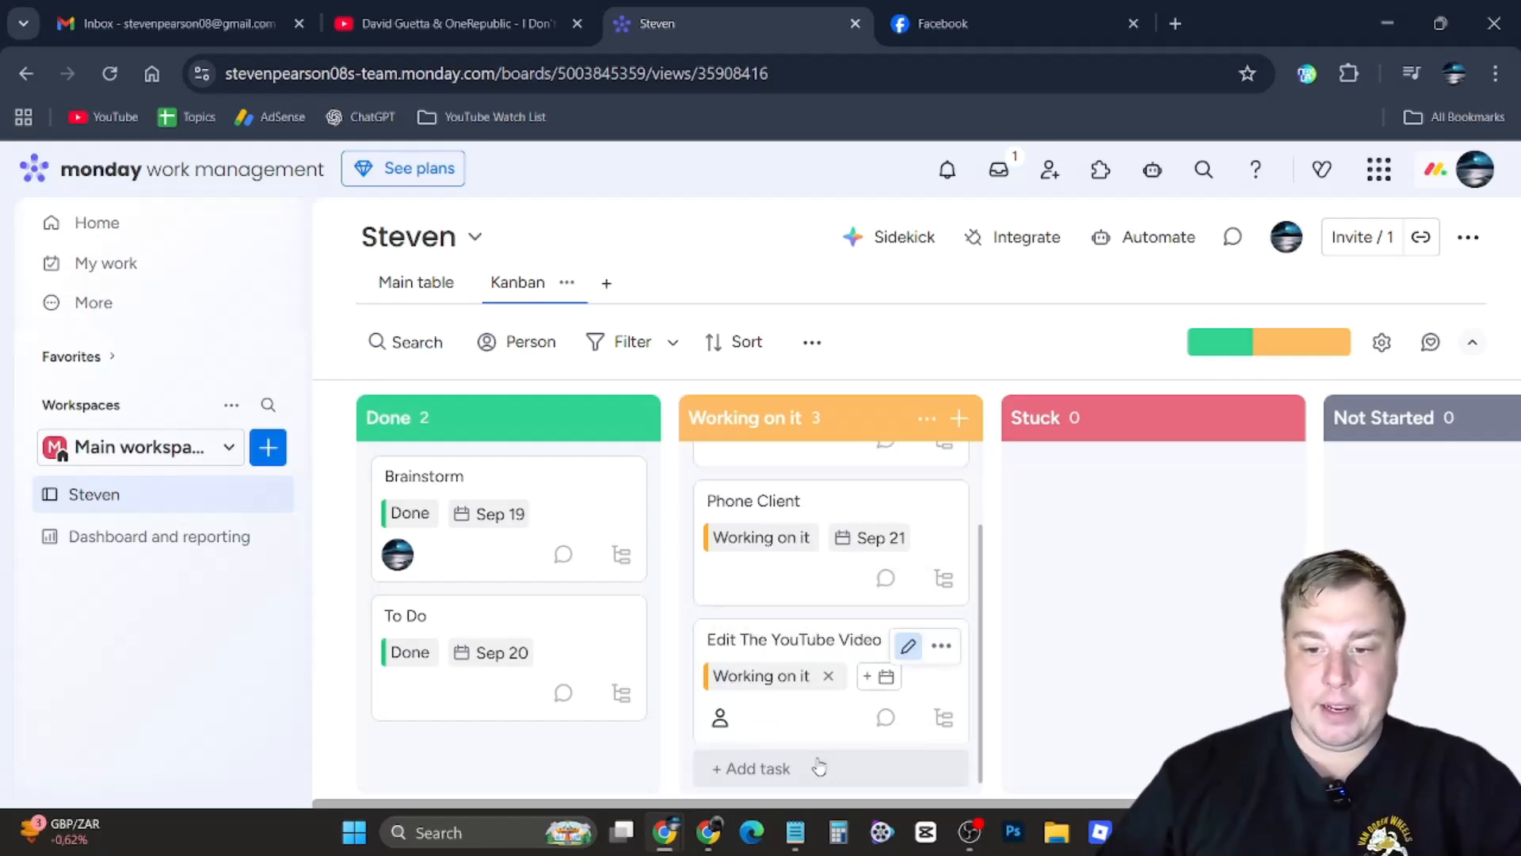
Add a task named Post YT Vudeo to the Working on it column
{"action": "left_click", "coordinate": [781, 768]}
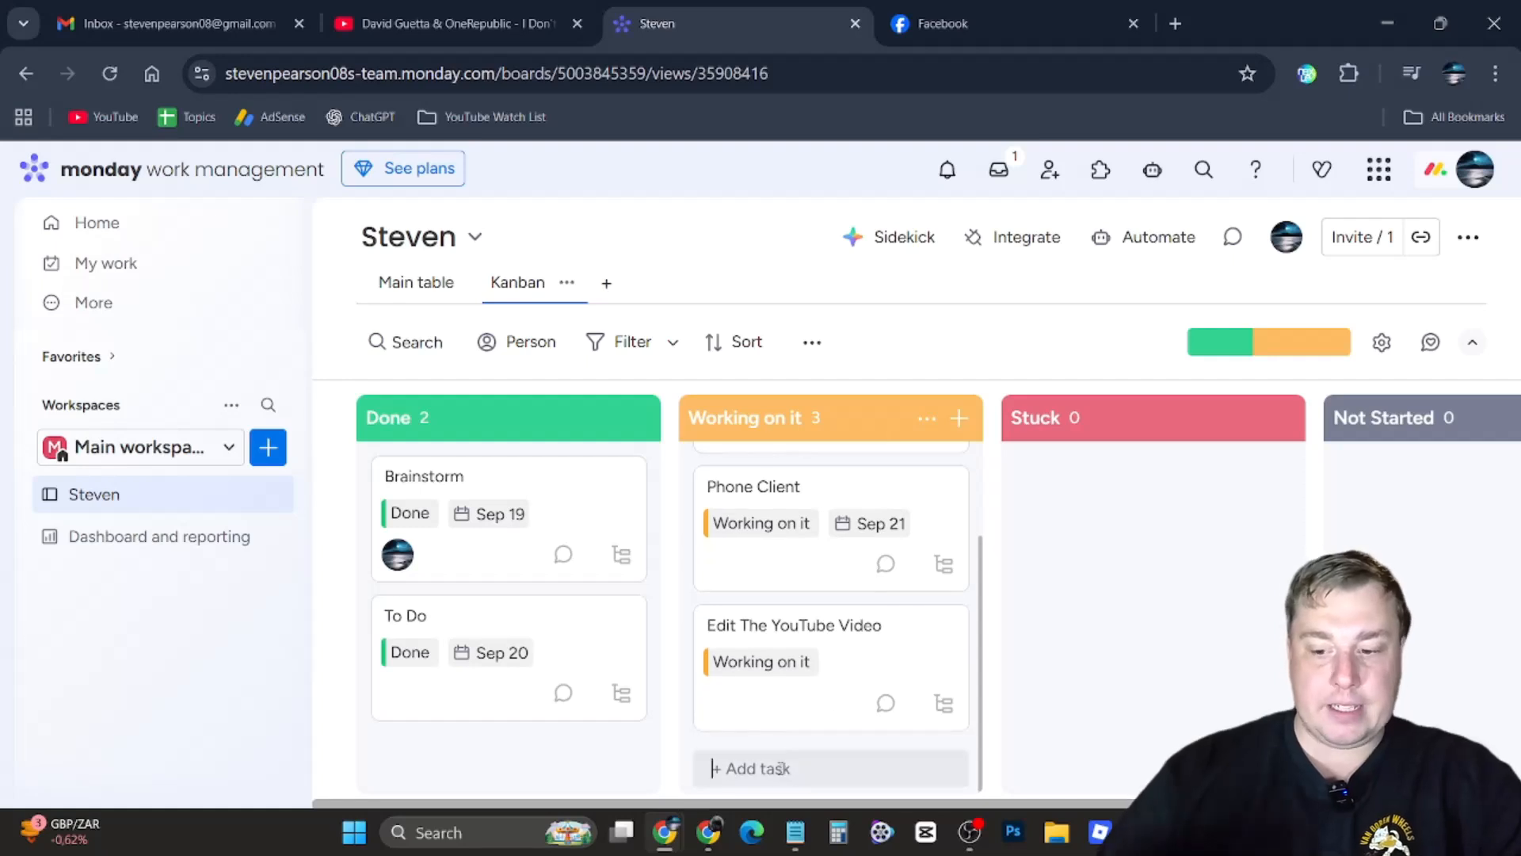
{"action": "type", "text": "Pos"}
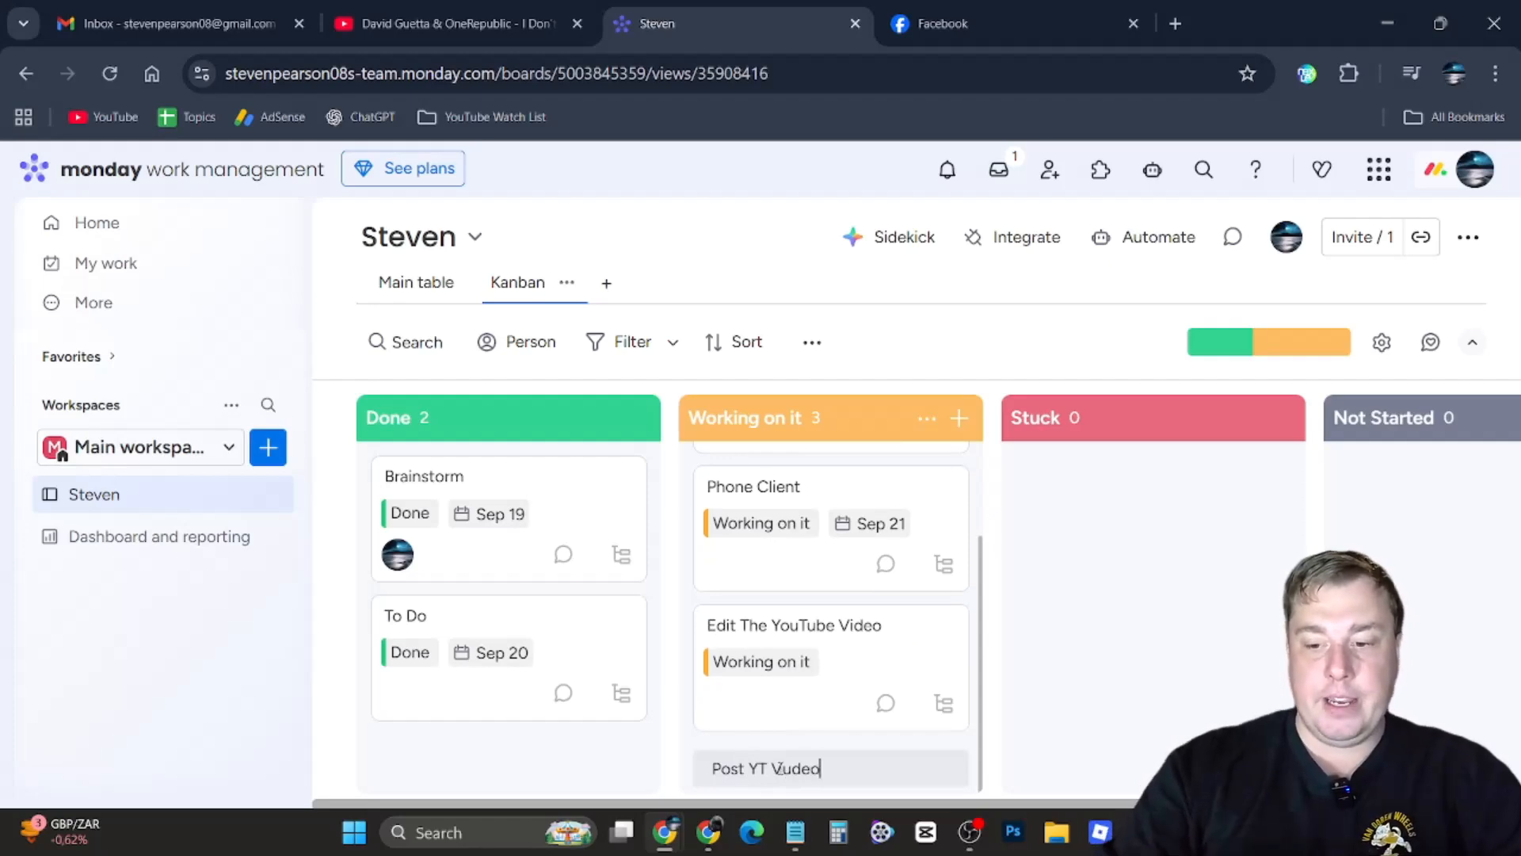
{"action": "type", "text": "t YT Vudeo"}
{"action": "key", "text": "Return"}
Move the Post YT Vudeo task into the Stuck column and back into Working on it
{"action": "left_click", "coordinate": [842, 646]}
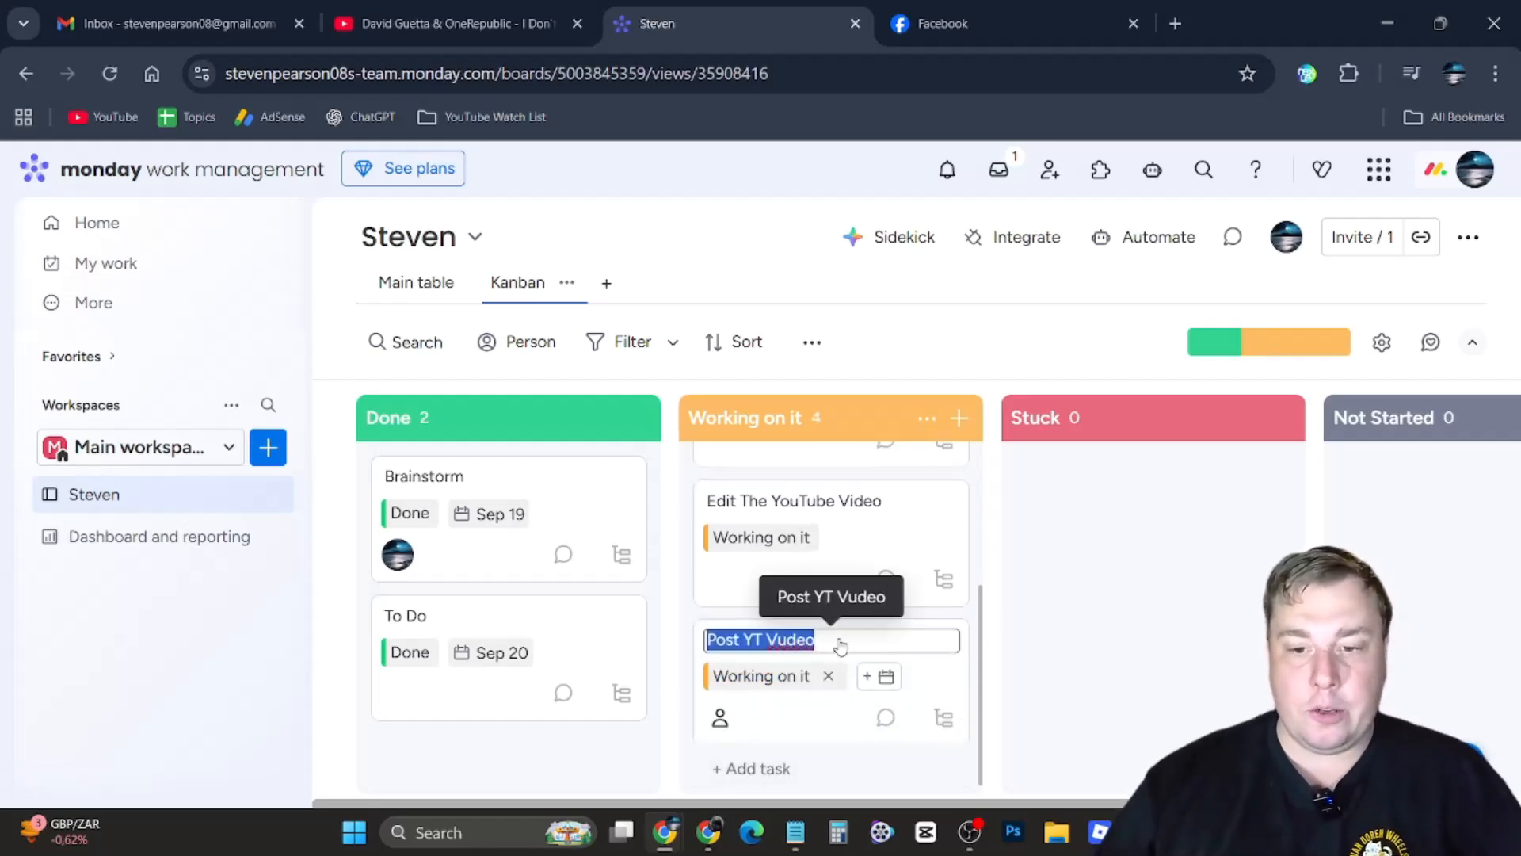
{"action": "left_click", "coordinate": [790, 717]}
{"action": "left_click_drag", "start_coordinate": [811, 739], "coordinate": [1065, 732]}
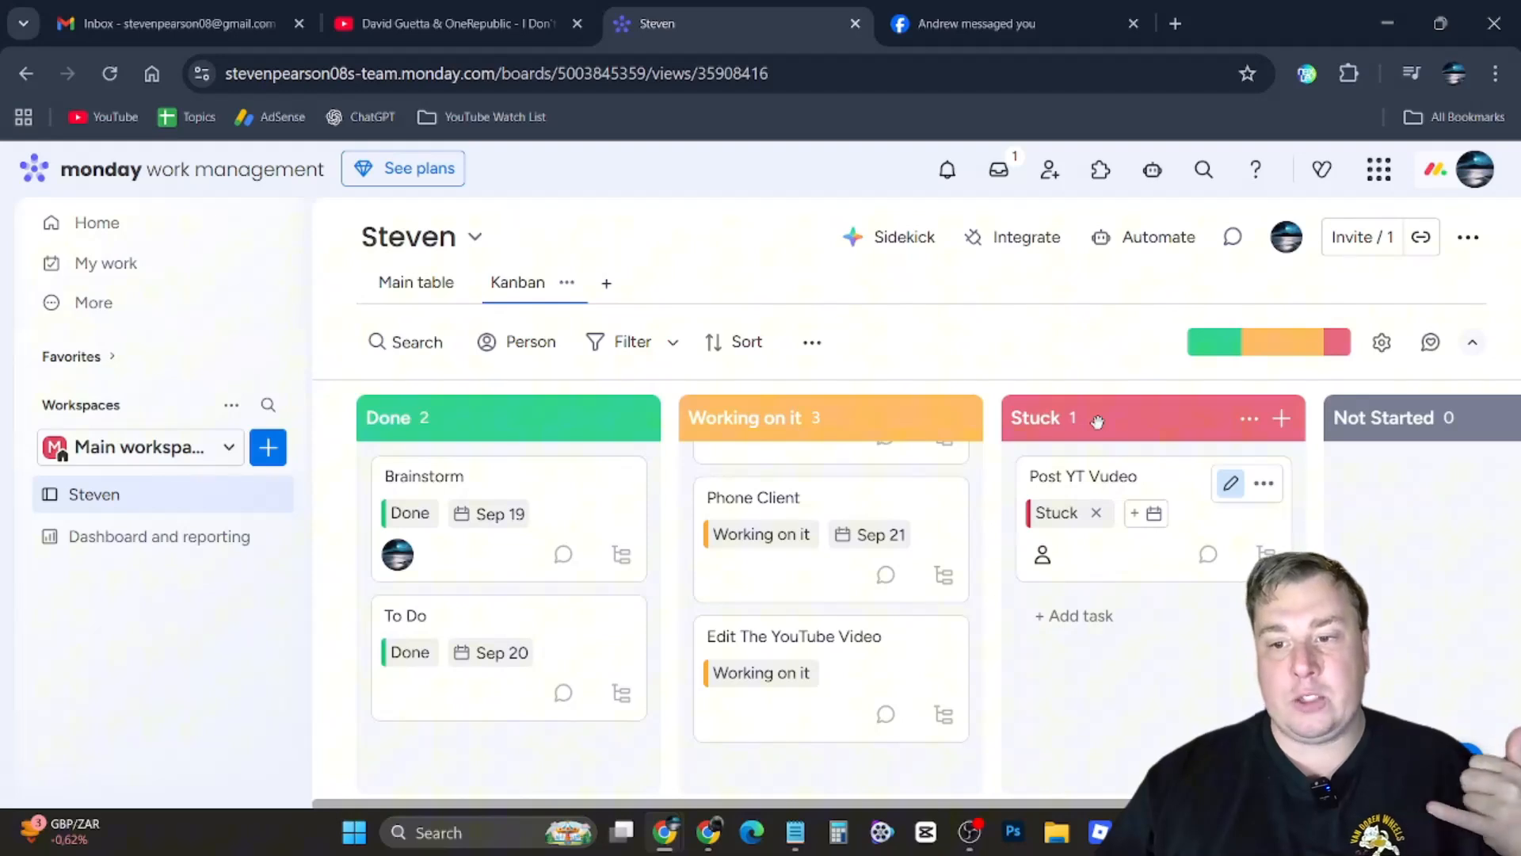
{"action": "left_click_drag", "start_coordinate": [1125, 547], "coordinate": [828, 729]}
Move the Phone Client, Edit The YouTube Video and Post YT Vudeo tasks into the Done column
{"action": "scroll", "coordinate": [825, 689], "scroll_direction": "up", "scroll_amount": 3}
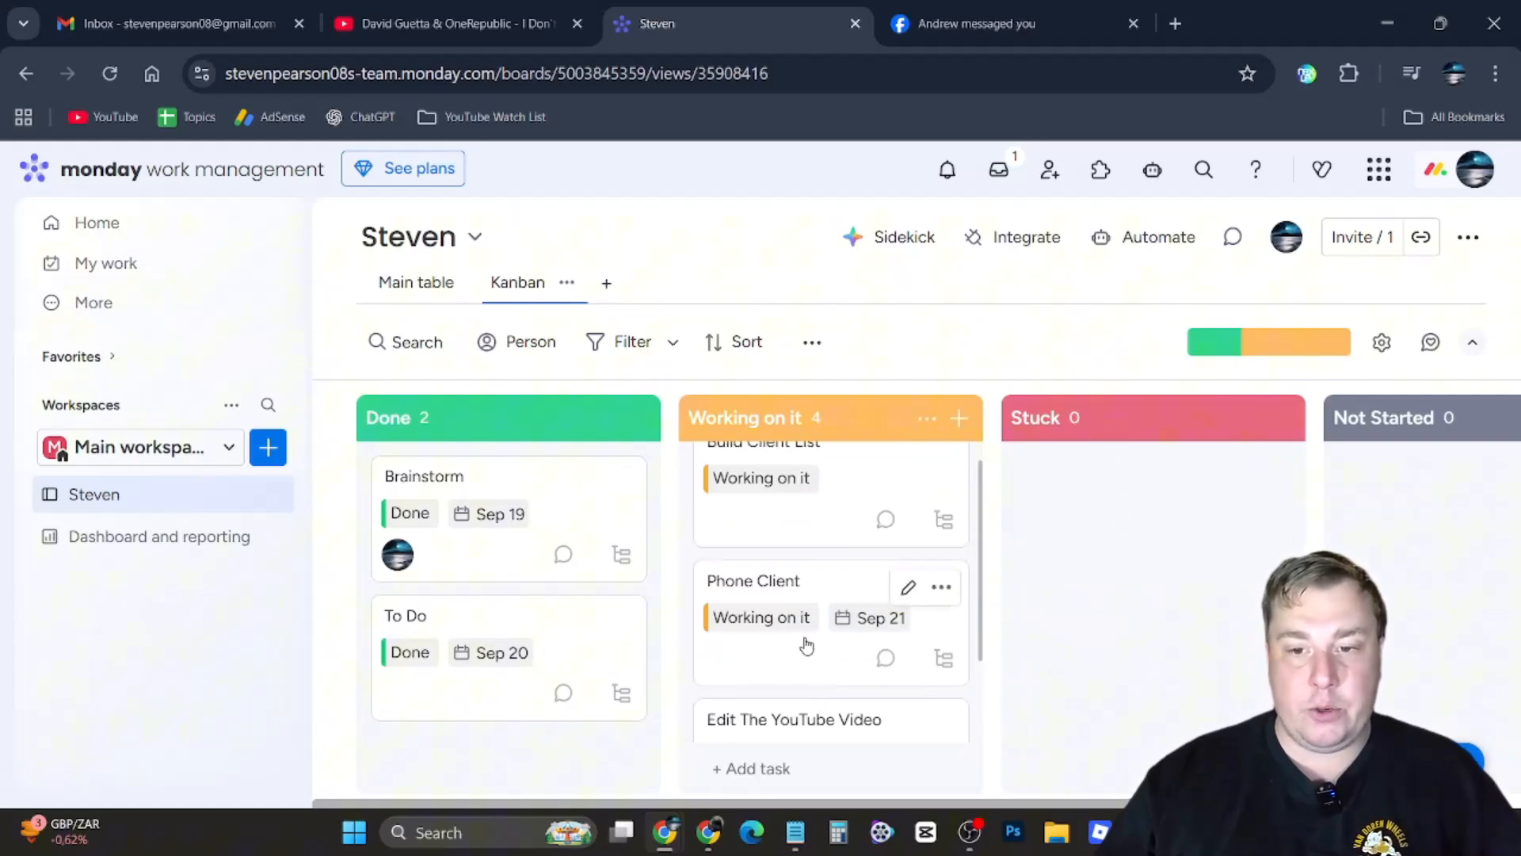
{"action": "left_click_drag", "start_coordinate": [806, 652], "coordinate": [508, 681]}
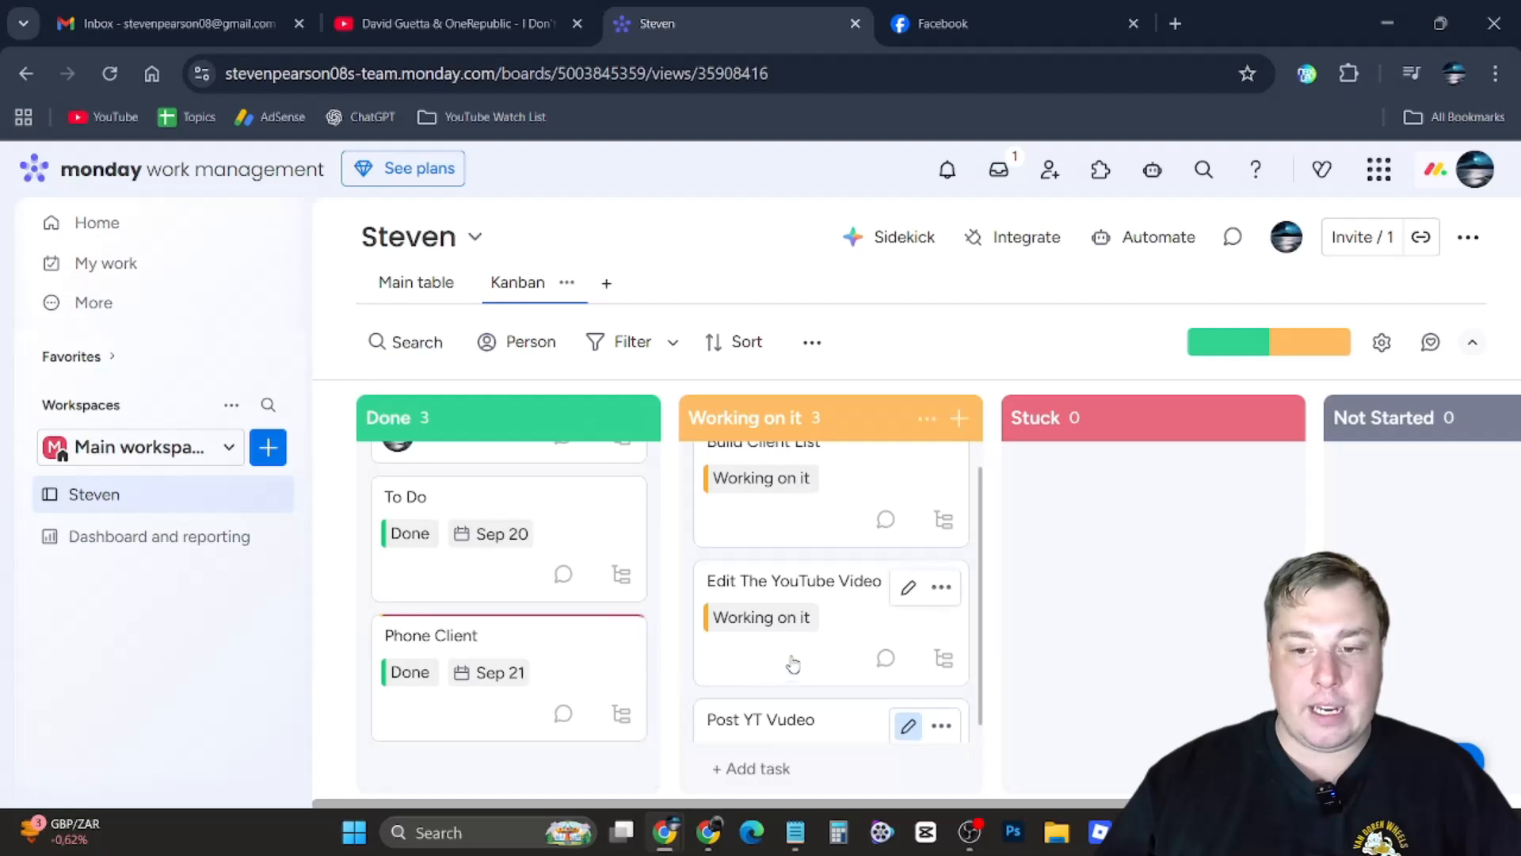
{"action": "left_click_drag", "start_coordinate": [795, 660], "coordinate": [555, 697]}
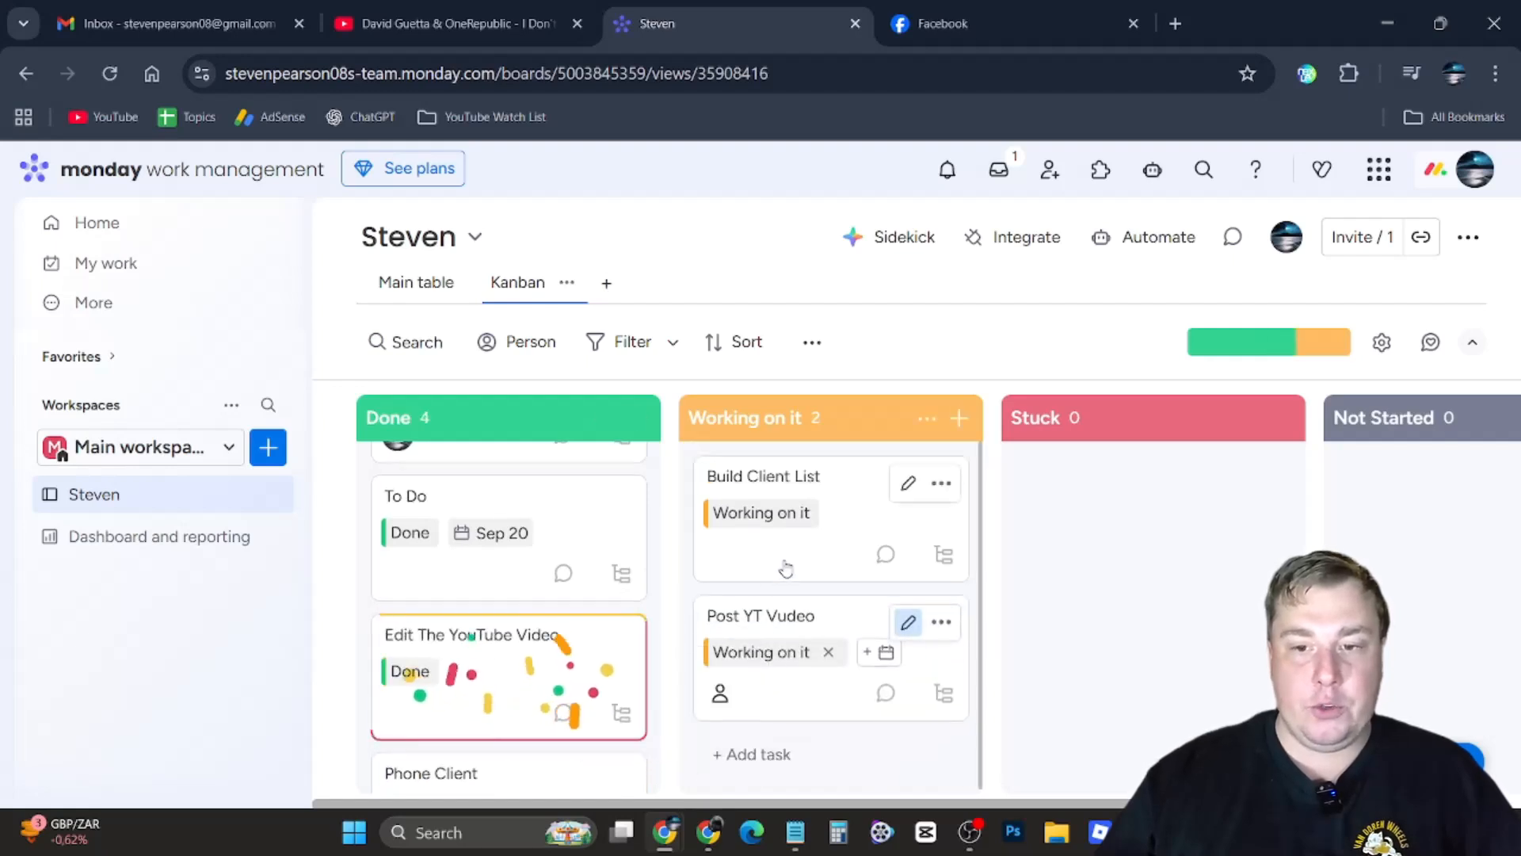
{"action": "left_click_drag", "start_coordinate": [791, 718], "coordinate": [467, 713]}
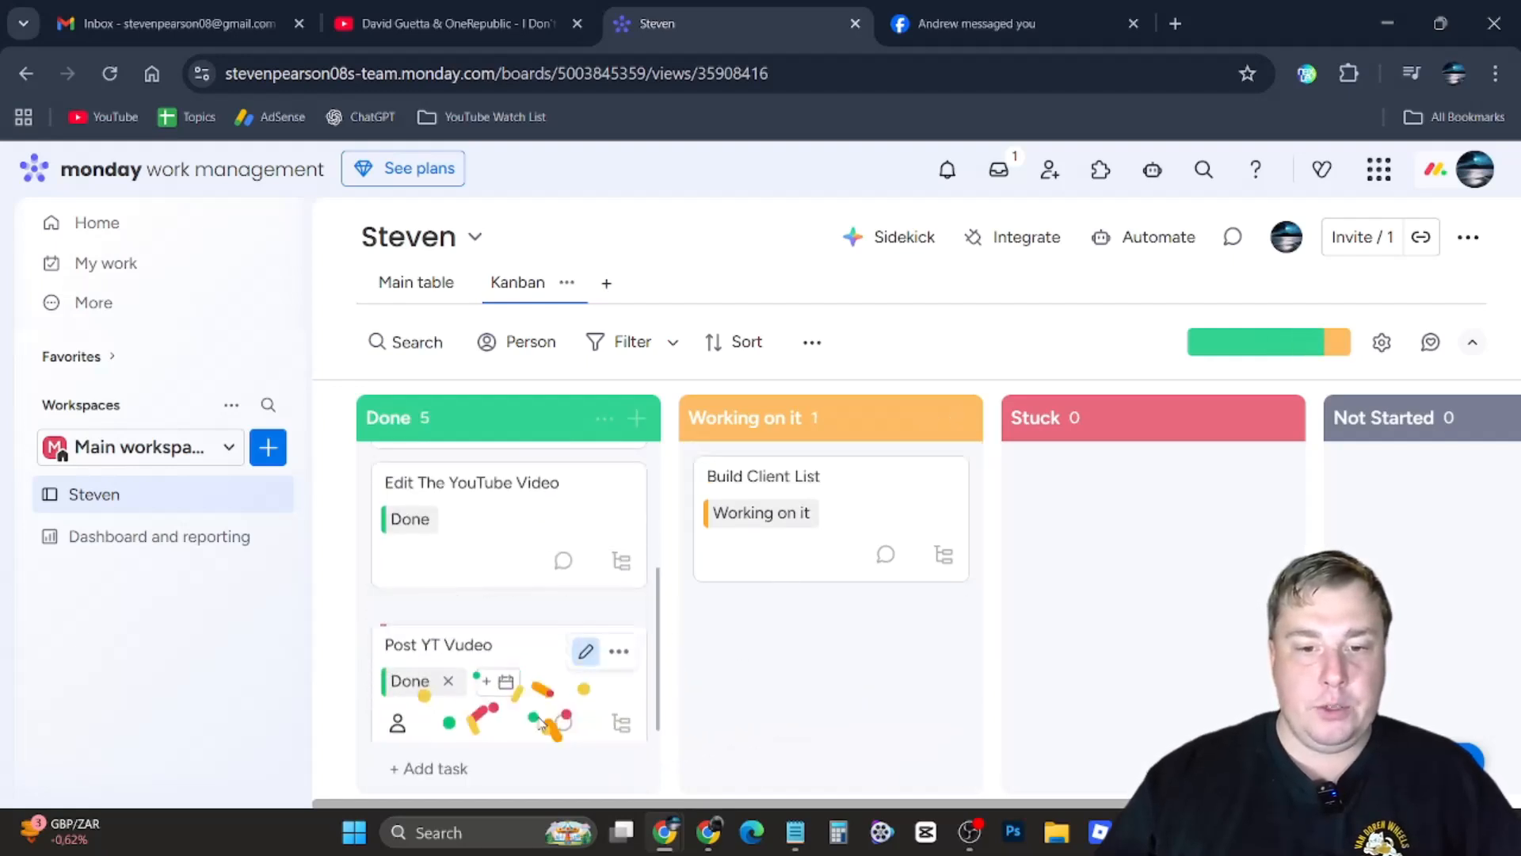
Scroll through the Done column and inspect the board's status progress bar segments
{"action": "scroll", "coordinate": [503, 693], "scroll_direction": "down", "scroll_amount": 2}
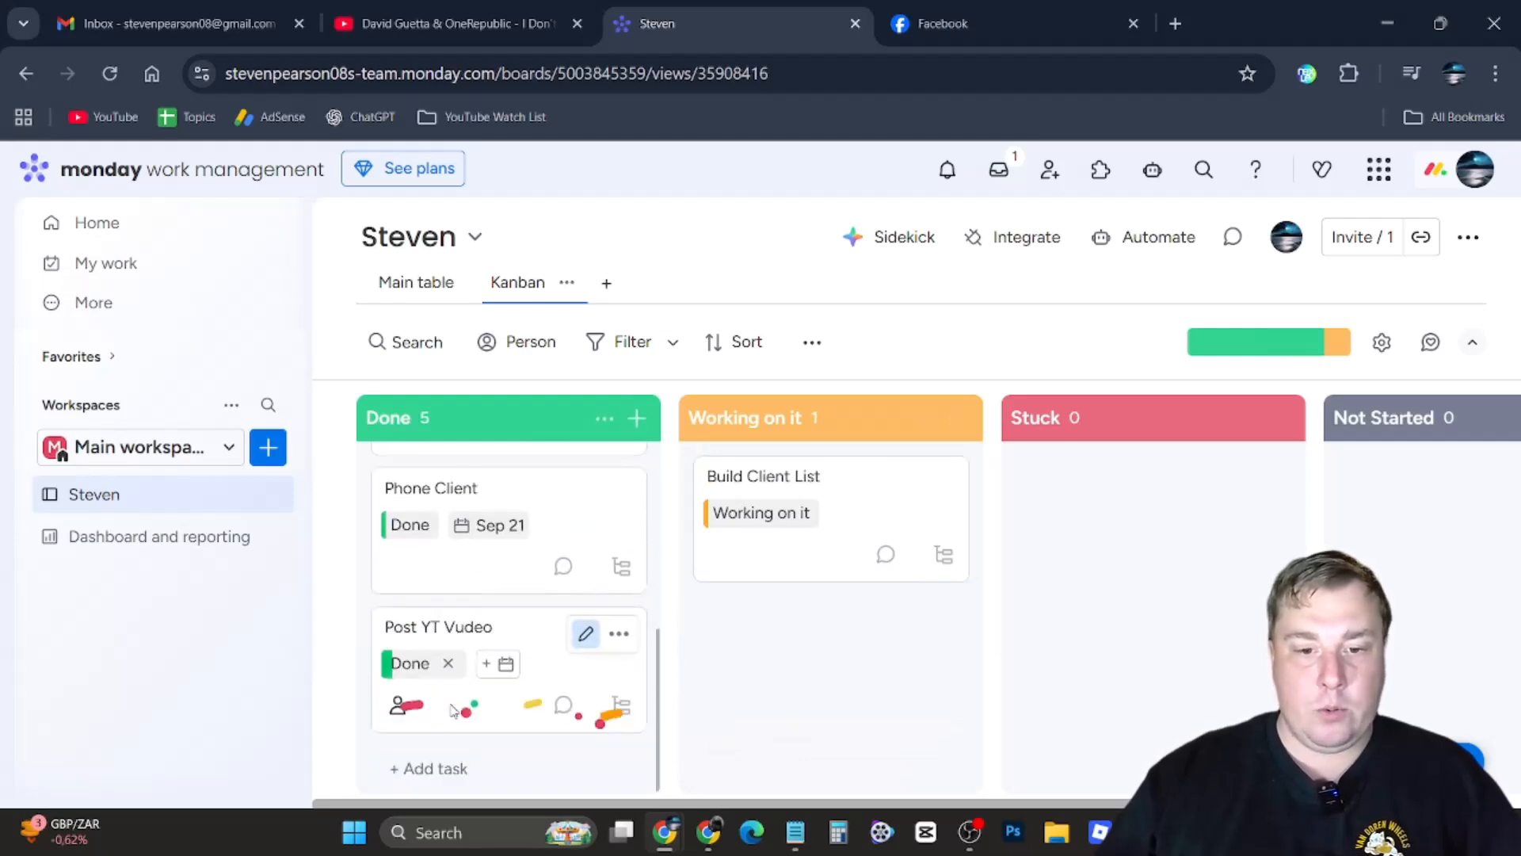
{"action": "scroll", "coordinate": [504, 693], "scroll_direction": "up", "scroll_amount": 5}
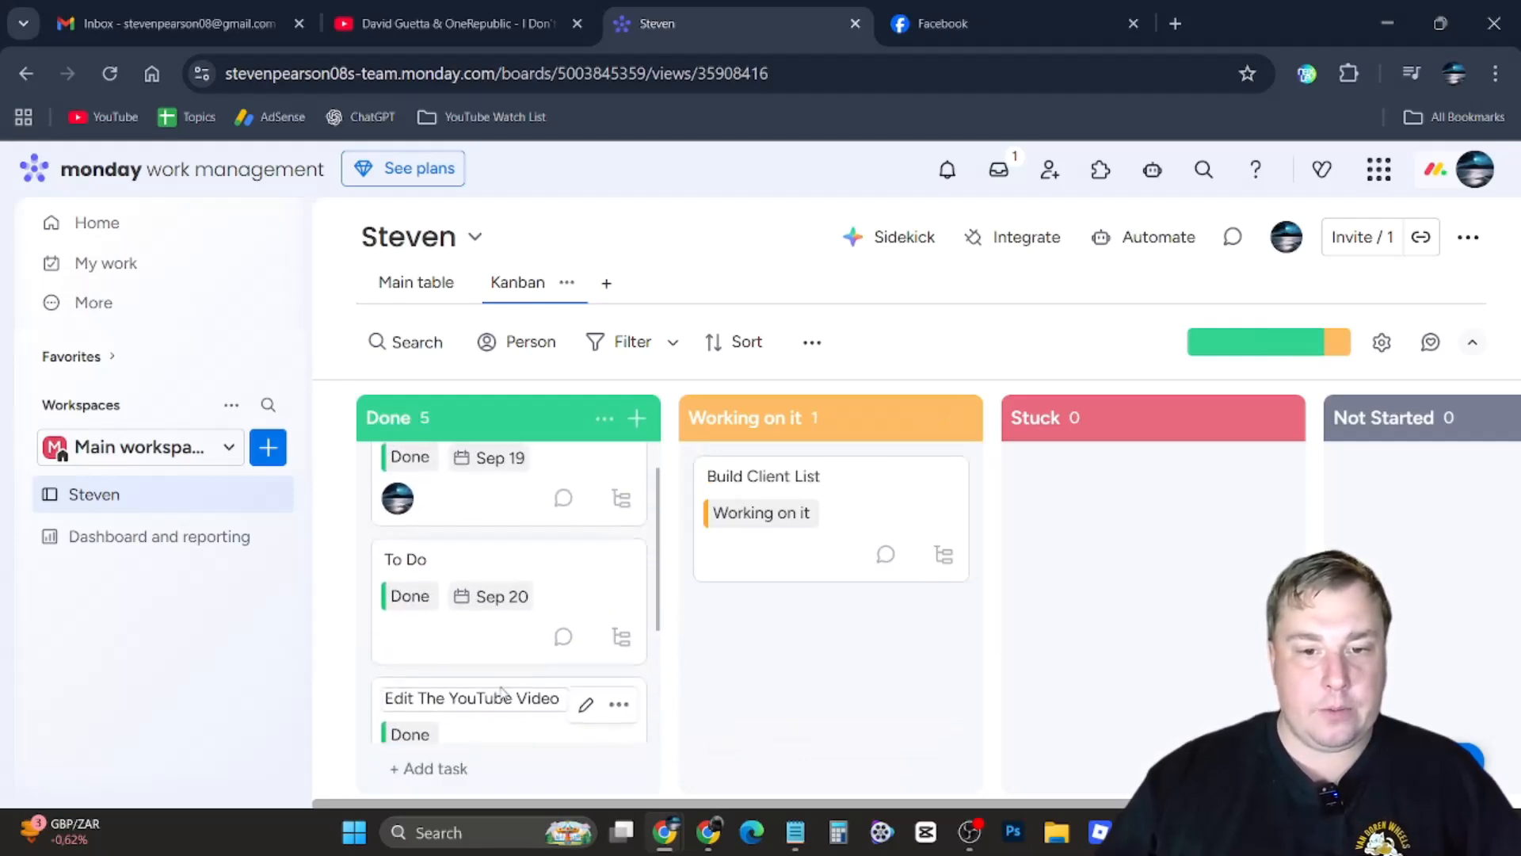
{"action": "scroll", "coordinate": [502, 695], "scroll_direction": "down", "scroll_amount": 5}
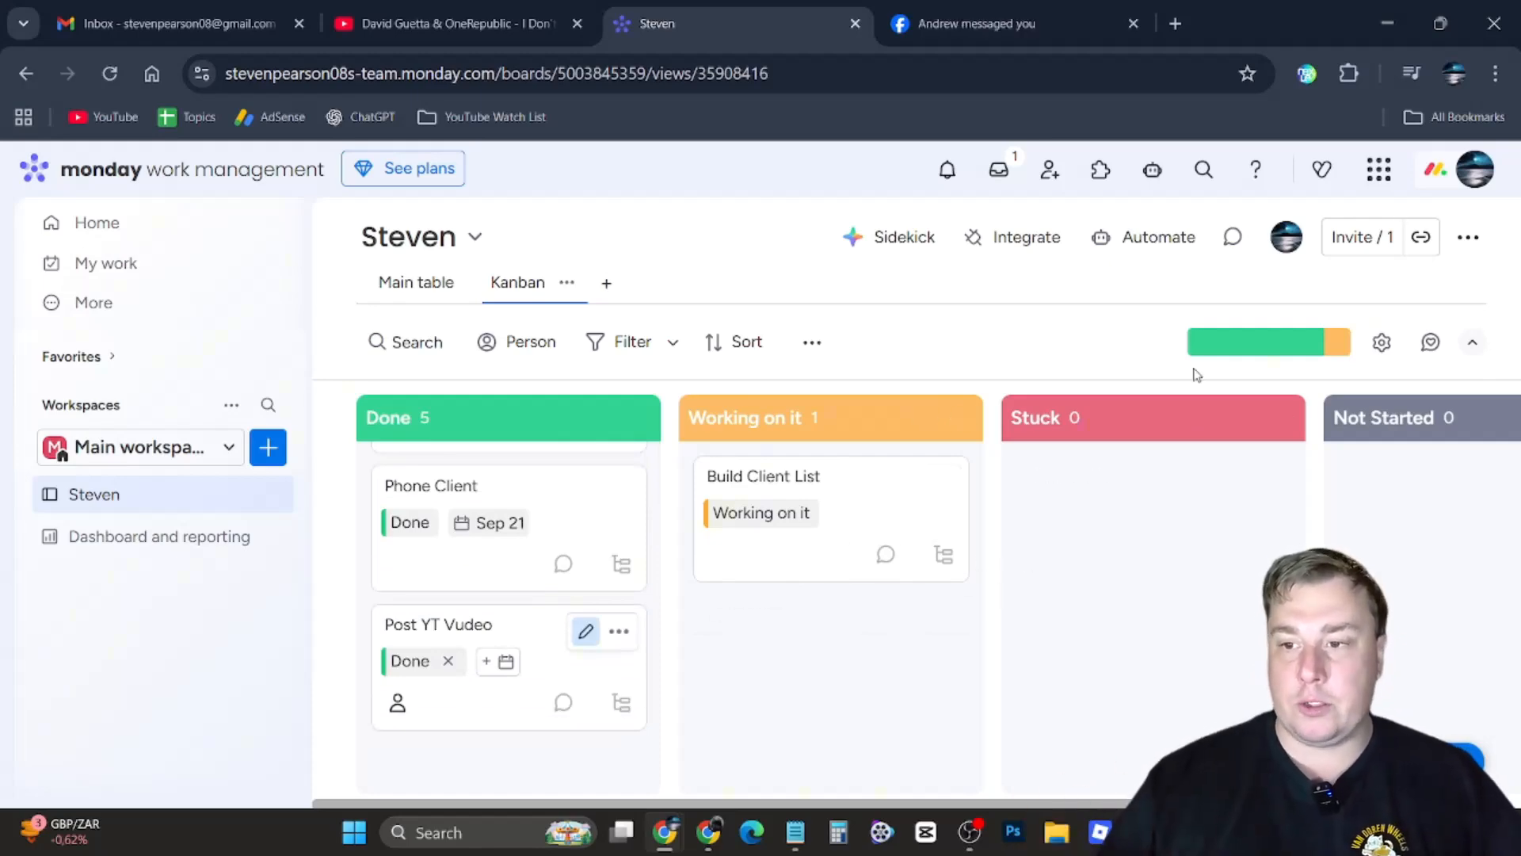
{"action": "mouse_move", "coordinate": [1242, 349]}
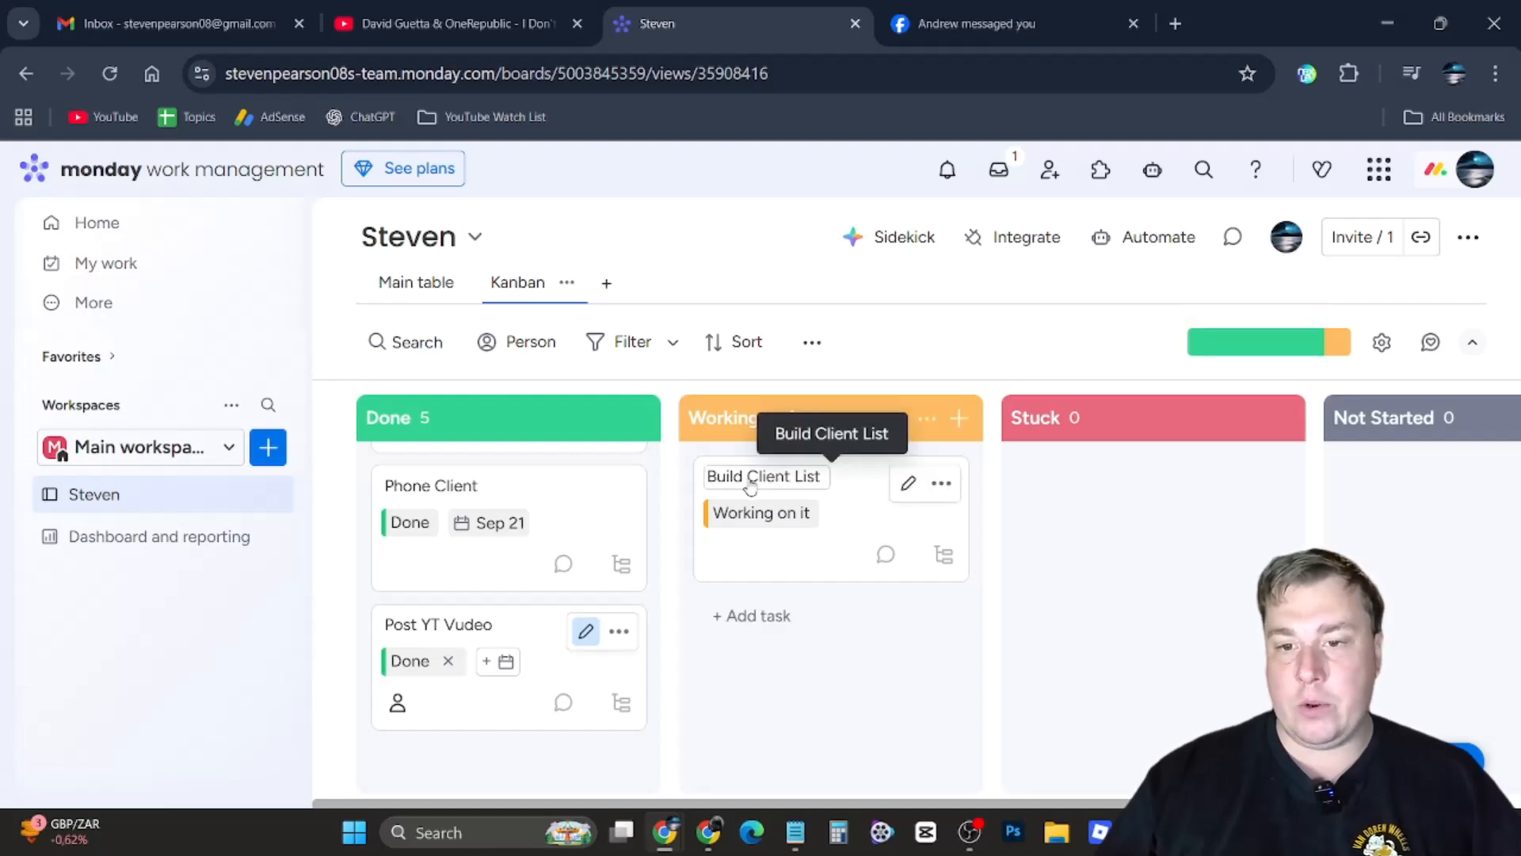
{"action": "mouse_move", "coordinate": [1284, 349]}
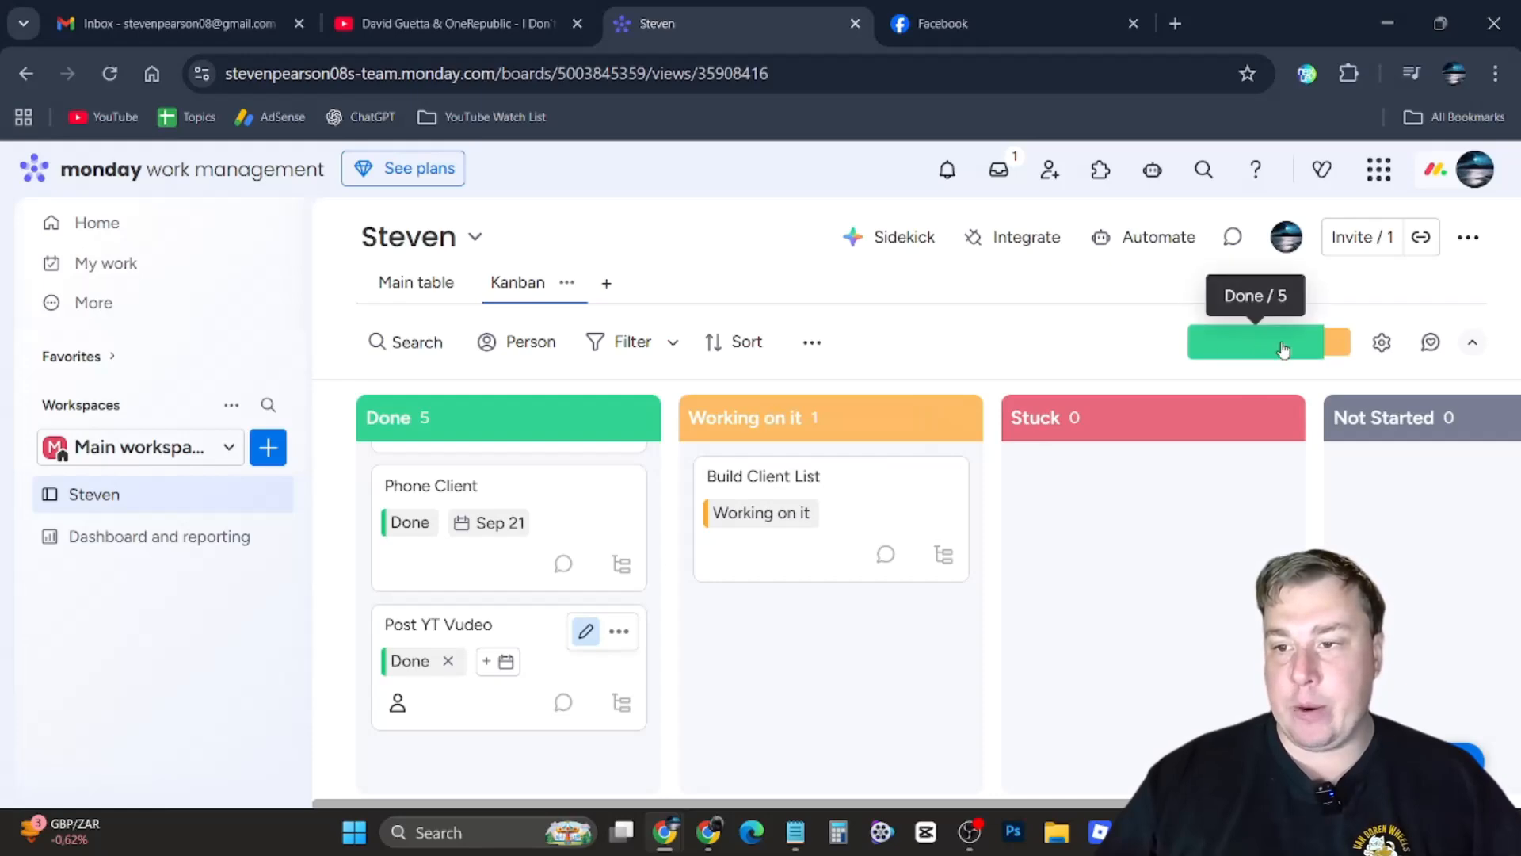
{"action": "mouse_move", "coordinate": [1347, 349]}
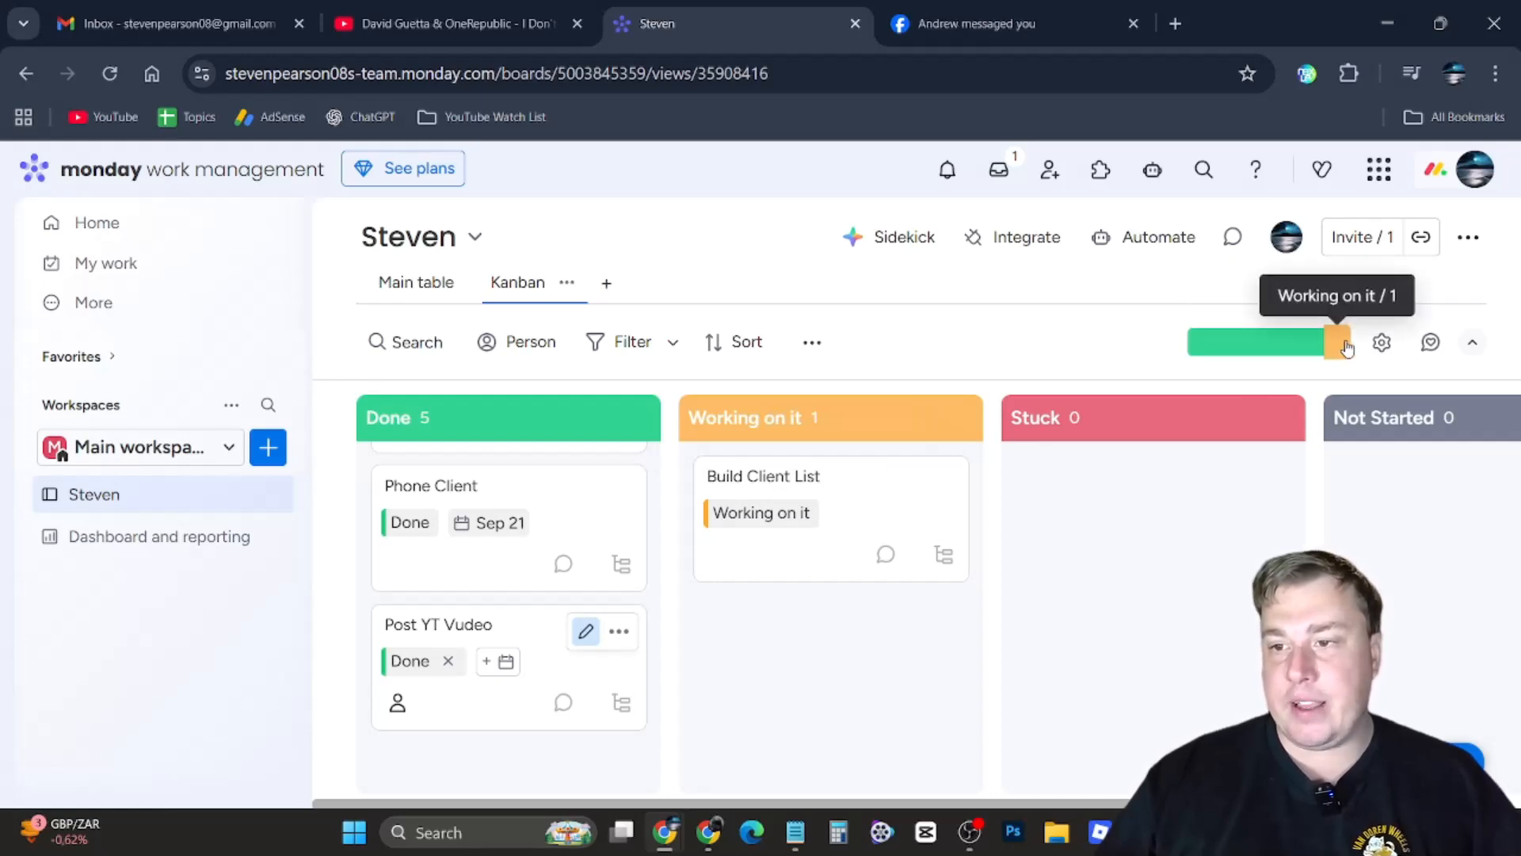